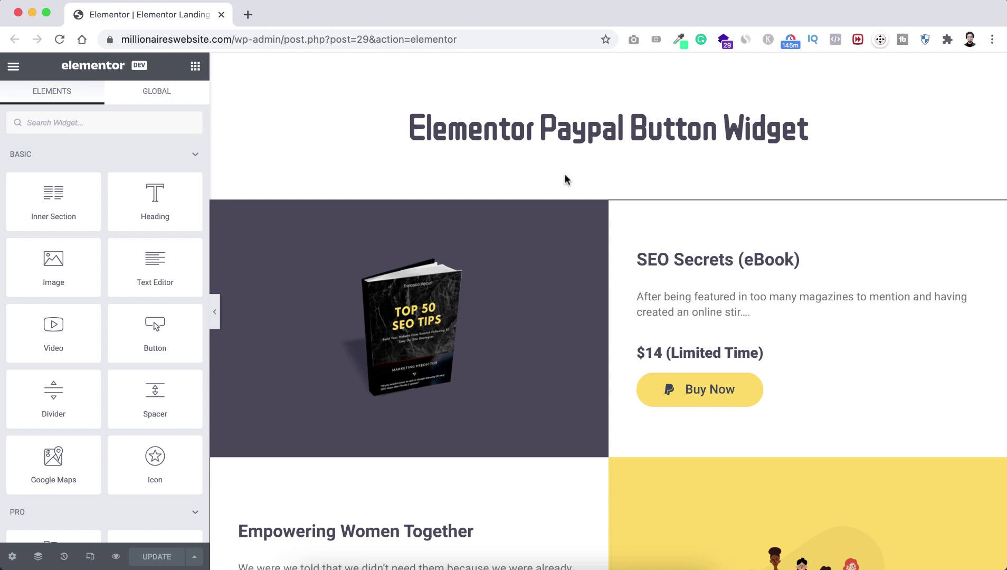
# - Review the page's eBook, donation and maintenance service sections and their PayPal buttons
pyautogui.scroll(-6, 565, 176)
pyautogui.scroll(1, 524, 275)
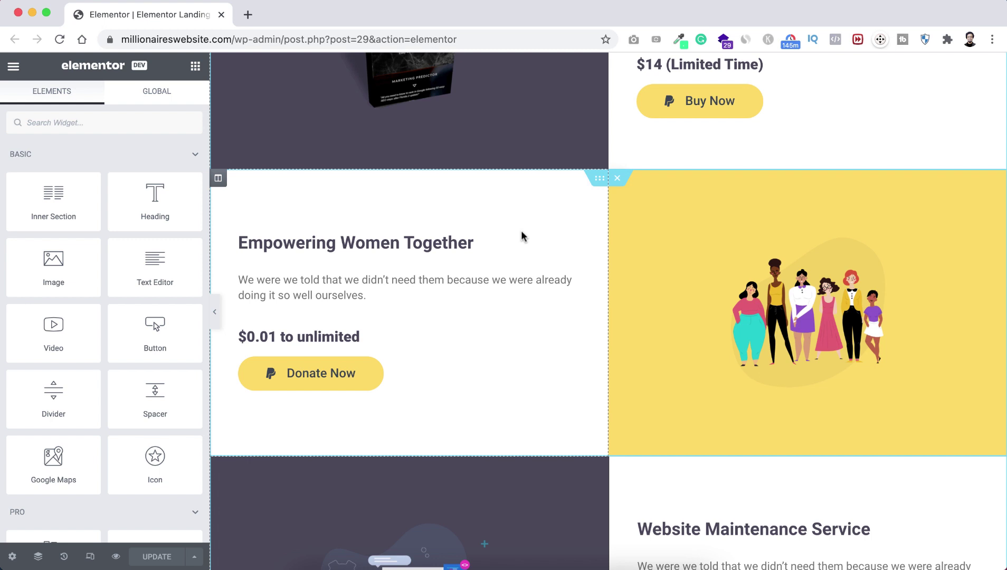
pyautogui.scroll(-4, 523, 236)
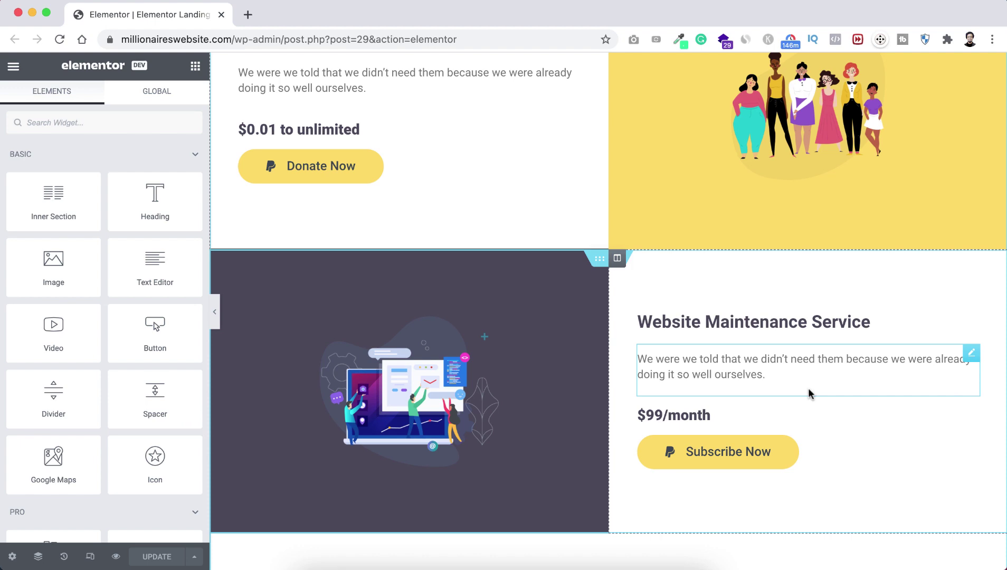
pyautogui.scroll(10, 809, 390)
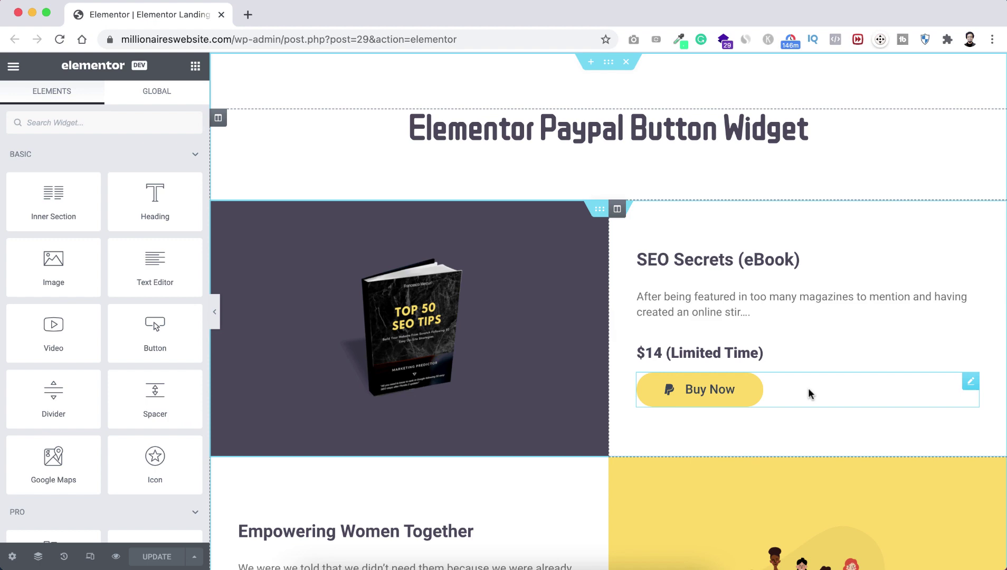
pyautogui.scroll(-10, 810, 393)
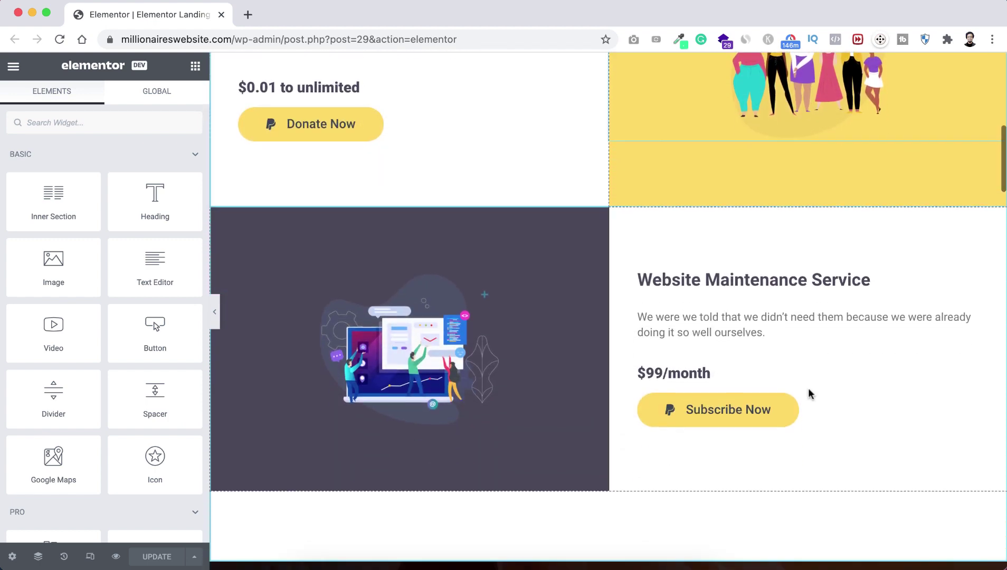
pyautogui.scroll(5, 810, 393)
pyautogui.scroll(5, 810, 393)
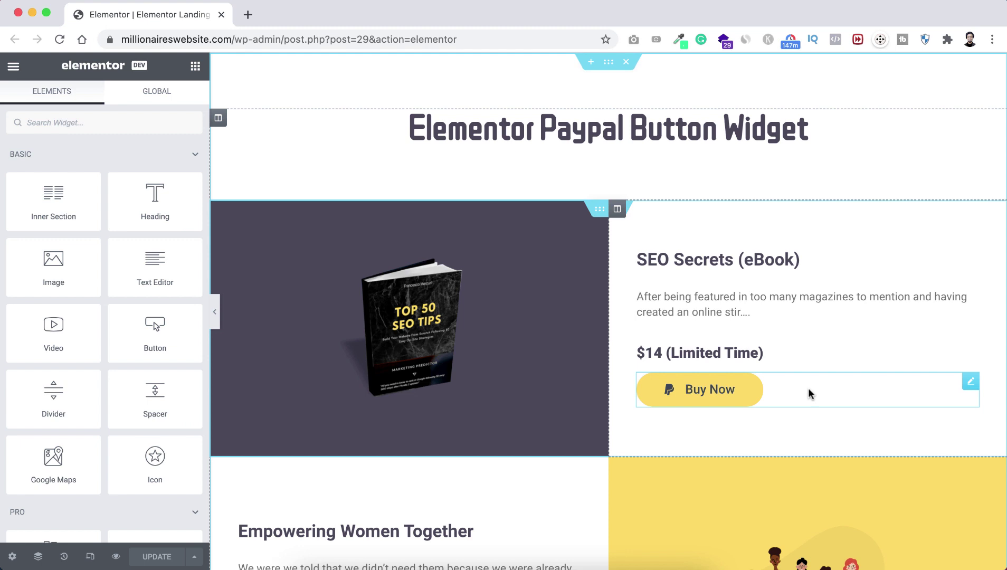
pyautogui.scroll(-3, 656, 431)
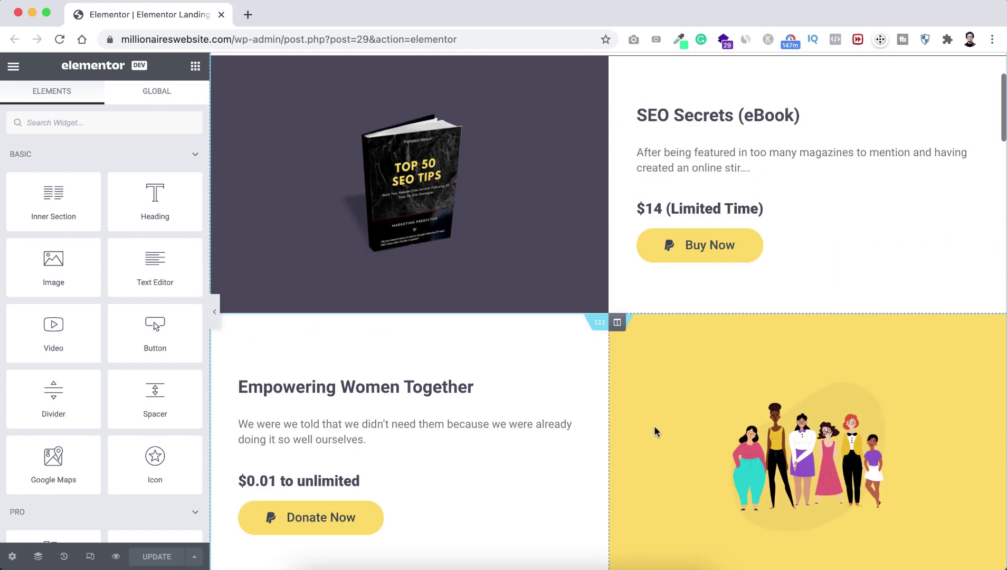
pyautogui.scroll(3, 656, 432)
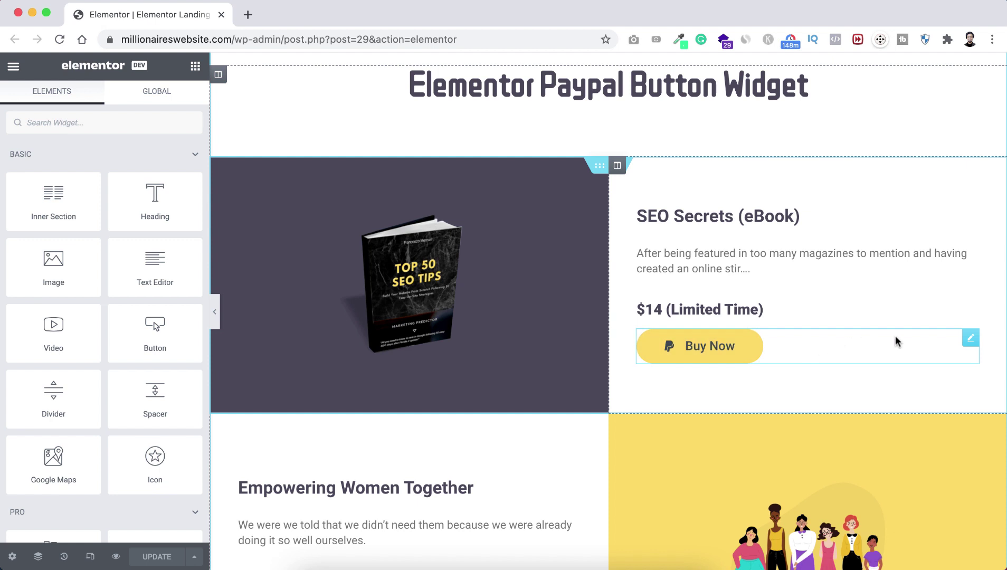
# - Replace the Buy Now button under the $14 price of the SEO Secrets section with a new PayPal Button widget
pyautogui.rightClick(972, 341)
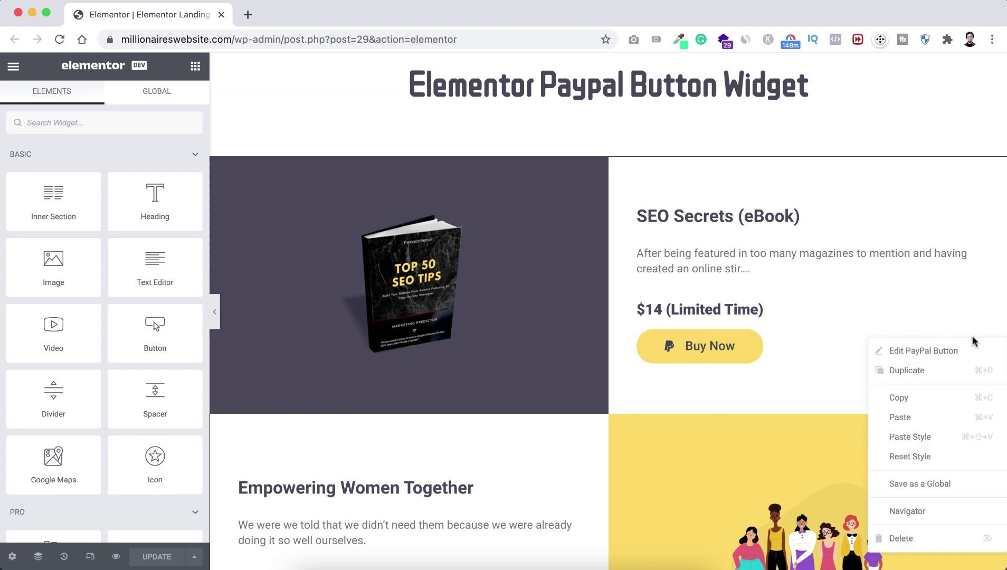
pyautogui.click(921, 539)
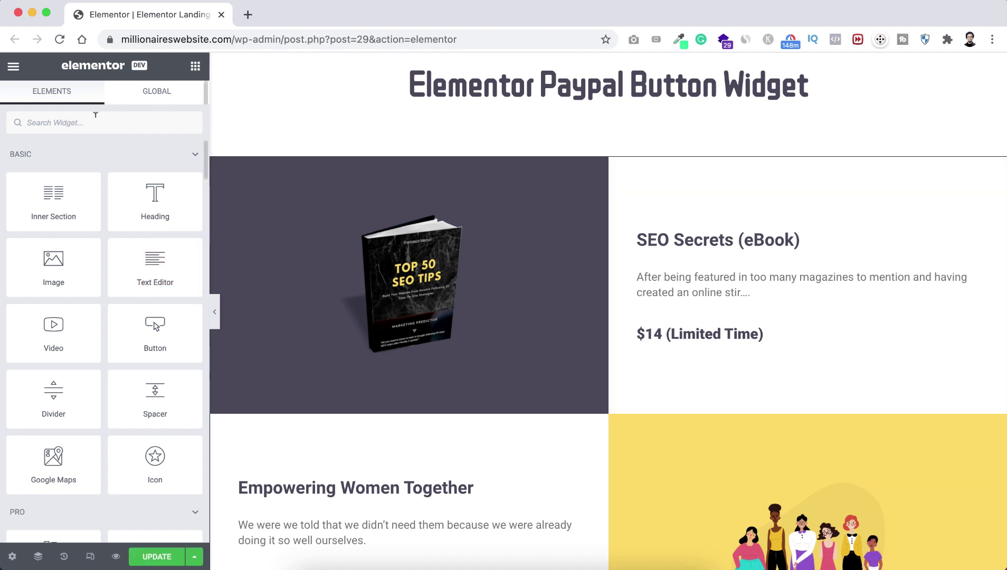
pyautogui.write('pay')
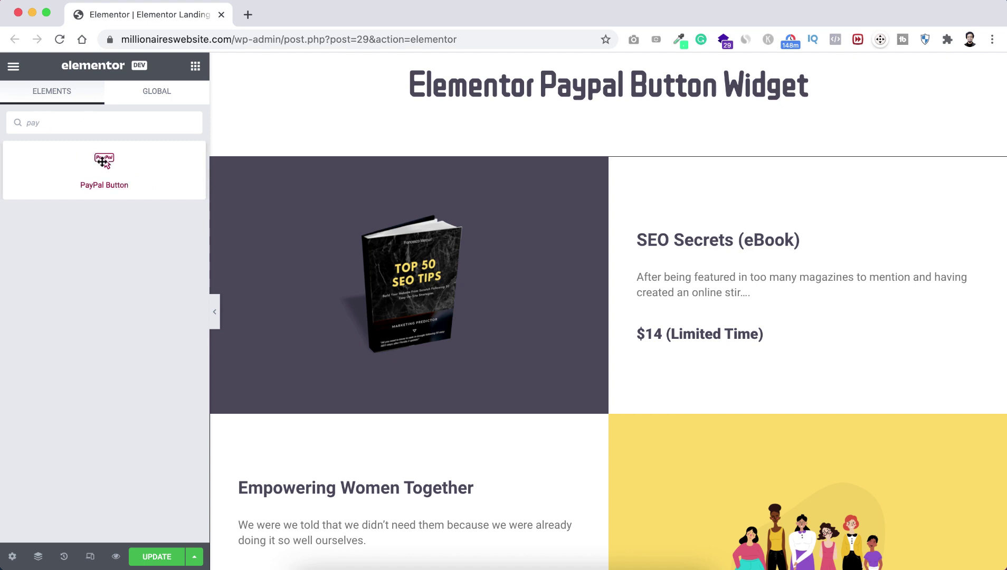
pyautogui.moveTo(103, 161); pyautogui.dragTo(693, 342)
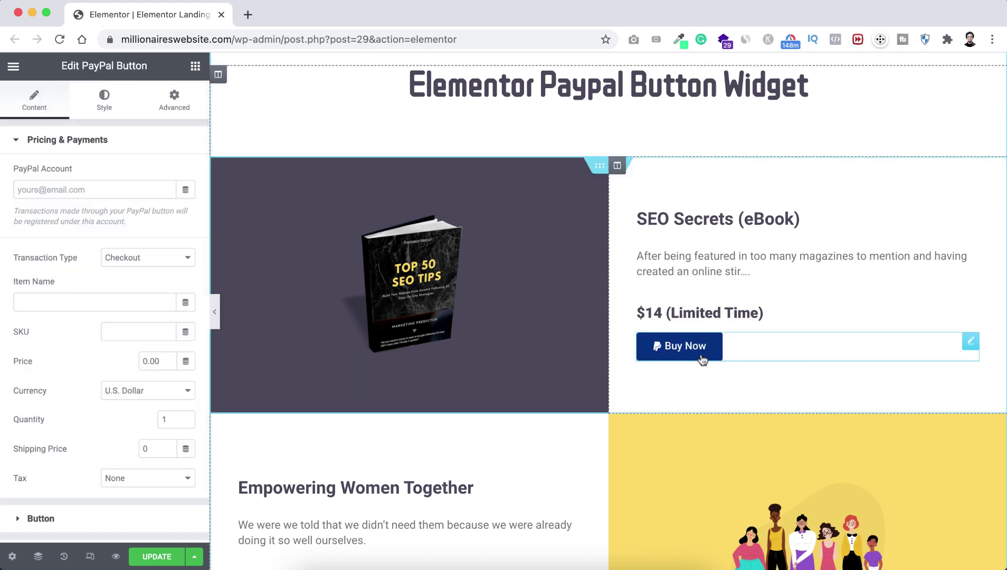
# - Enter the PayPal account's e-mail address and choose Checkout as the transaction type
pyautogui.click(59, 188)
pyautogui.press('super+v')
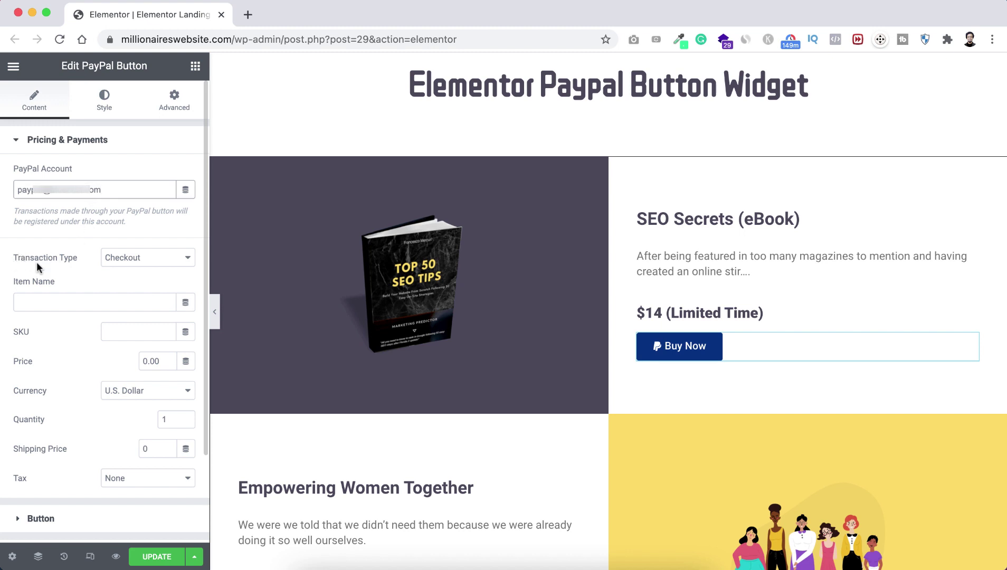
pyautogui.click(79, 261)
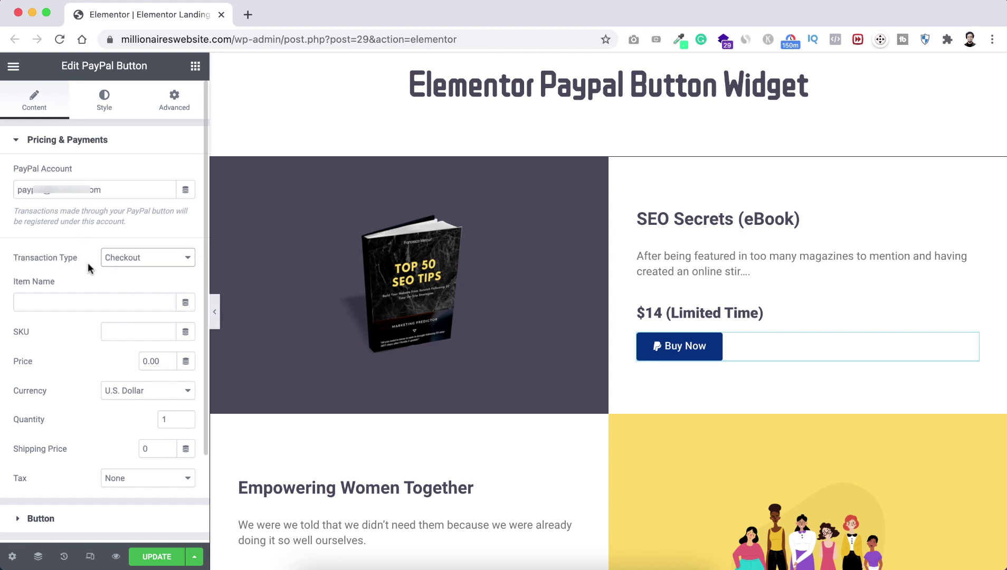
pyautogui.click(128, 260)
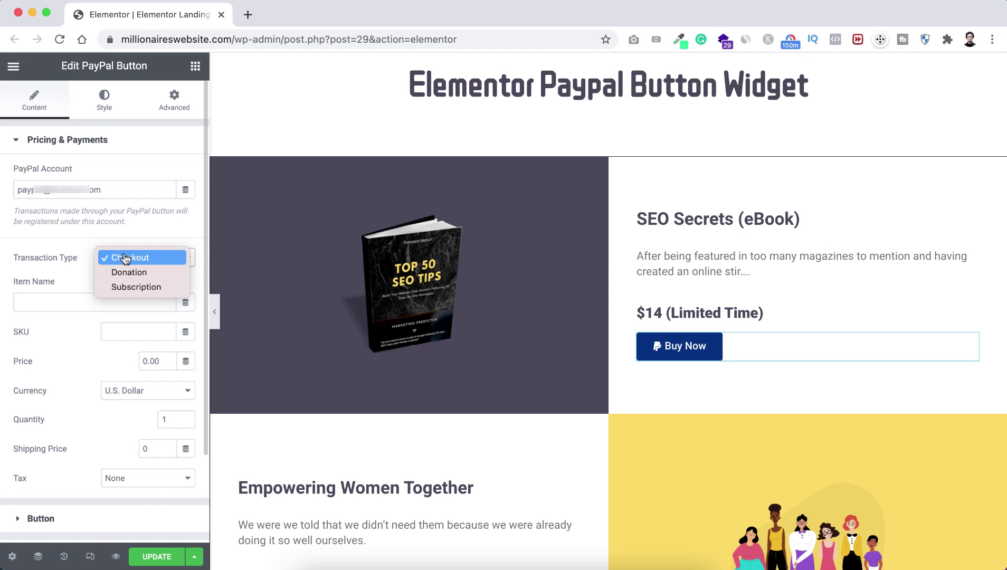
pyautogui.click(145, 259)
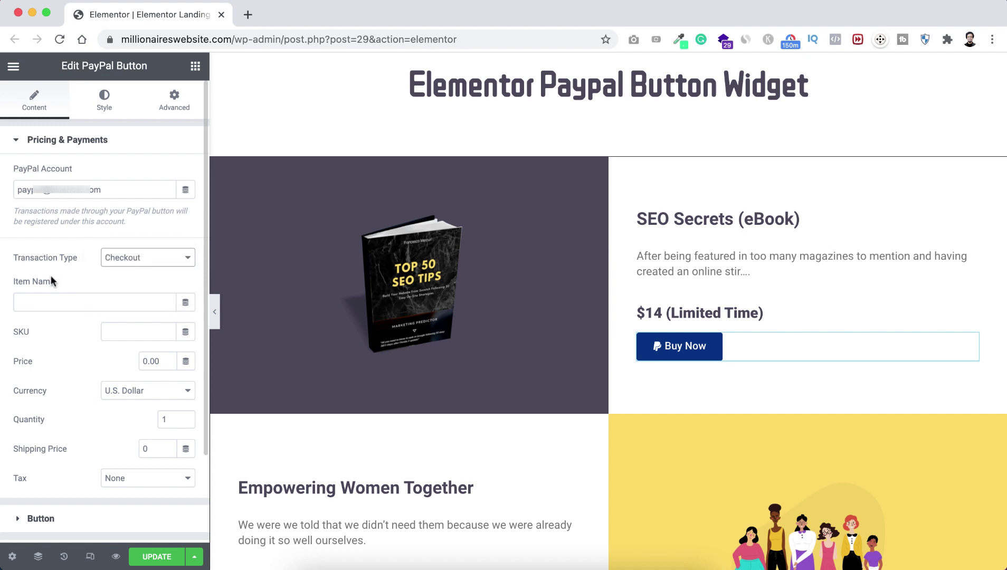
# - Set the item name to "SEO eBook" and the SKU to 46673
pyautogui.click(76, 298)
pyautogui.write('SEO')
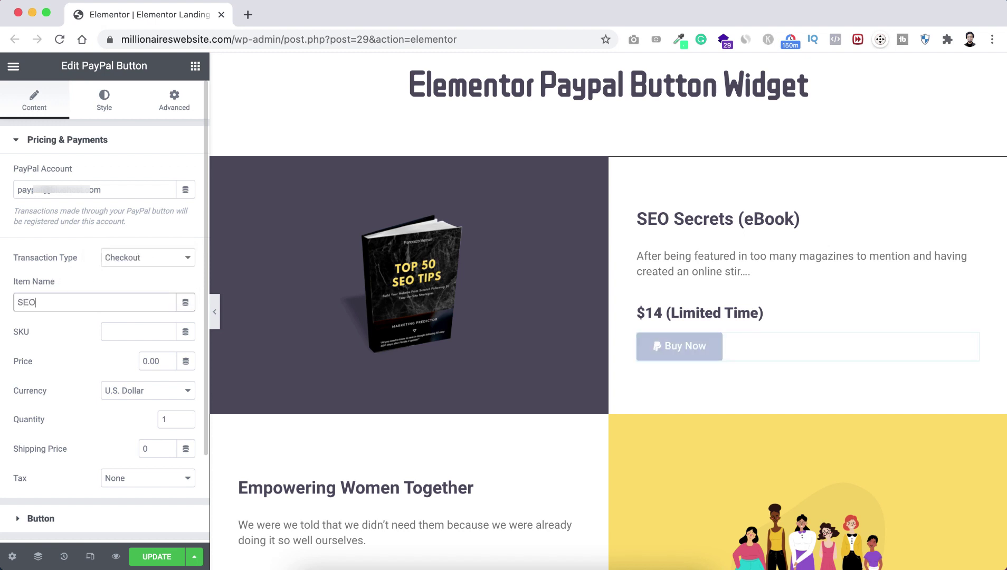
pyautogui.write(' eBook')
pyautogui.click(117, 327)
pyautogui.write('46673')
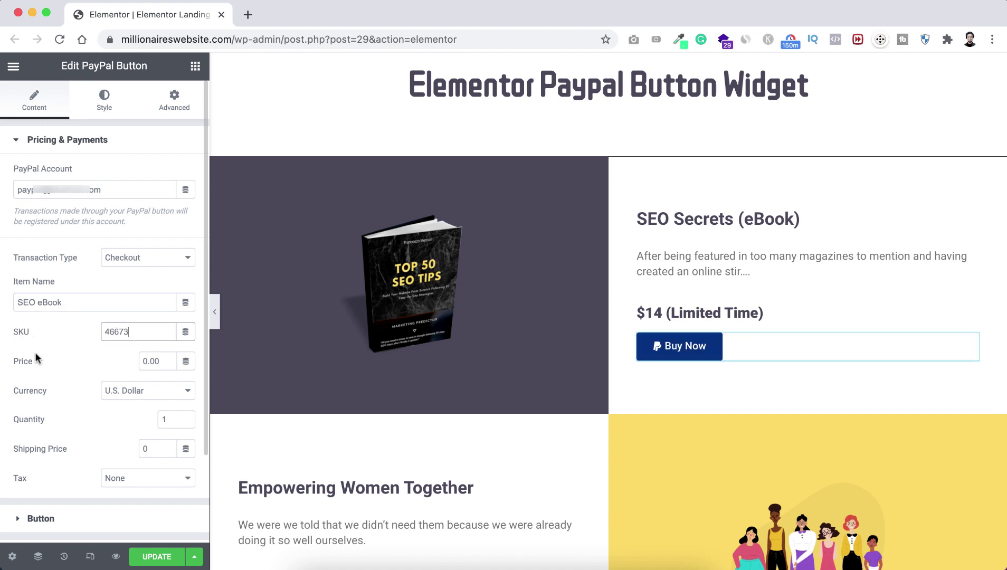
# - Set the item's price to 14.00 with U.S. Dollar as the currency
pyautogui.click(144, 361)
pyautogui.write('14')
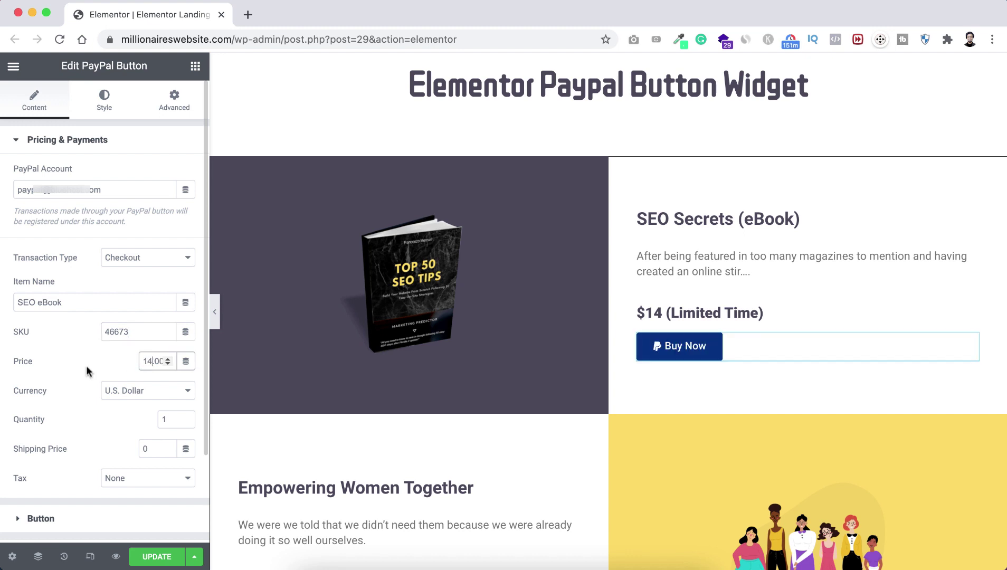
pyautogui.click(117, 391)
pyautogui.click(133, 391)
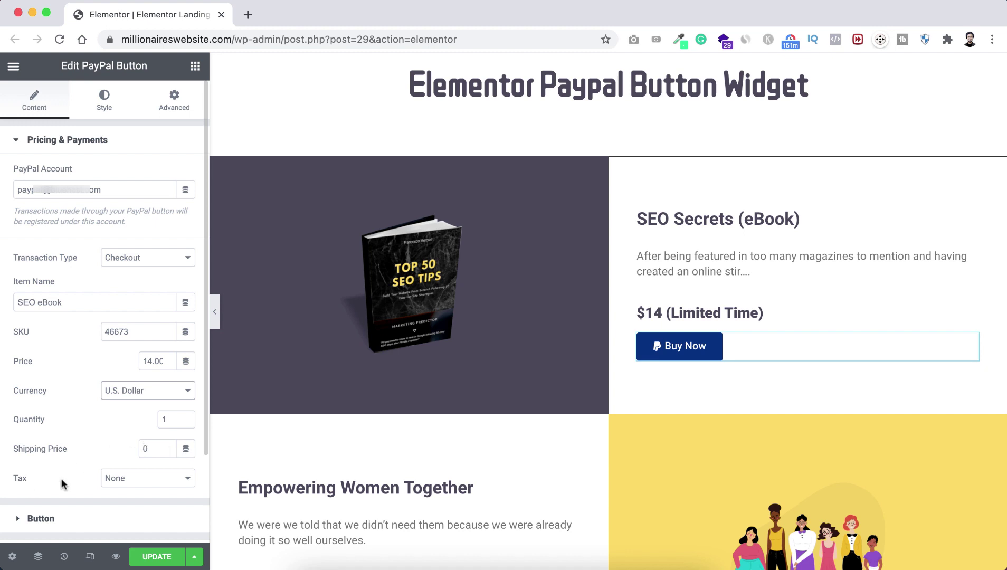
# - Set the tax type to Percentage with a tax percentage of 5, and collapse the pricing settings
pyautogui.click(121, 478)
pyautogui.click(122, 494)
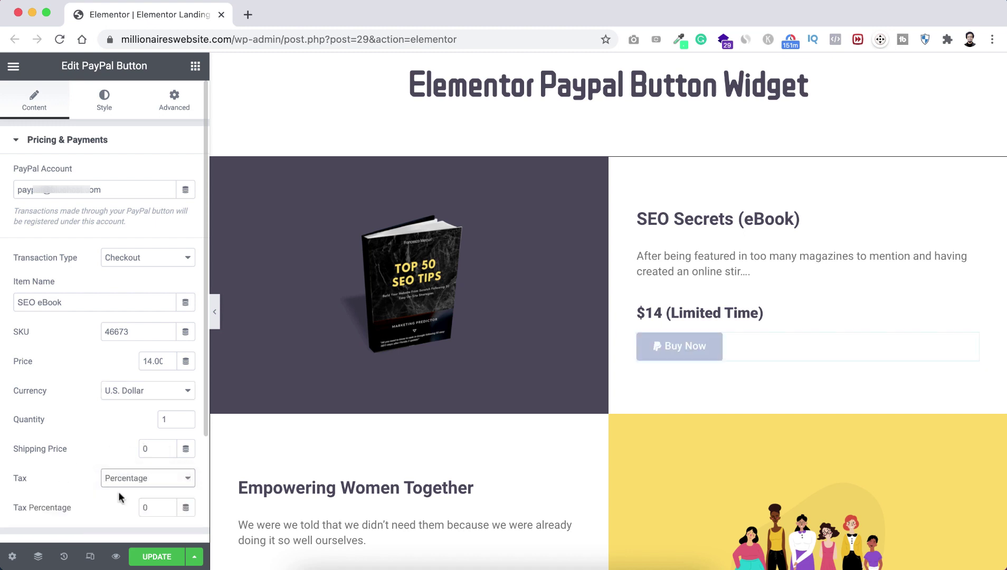
pyautogui.press('Tab')
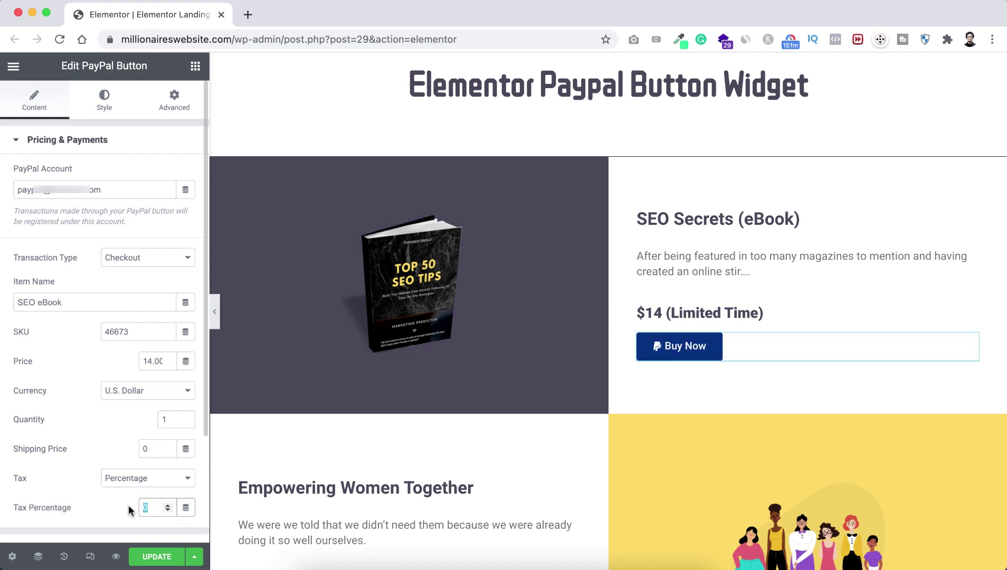
pyautogui.write('5')
pyautogui.click(103, 144)
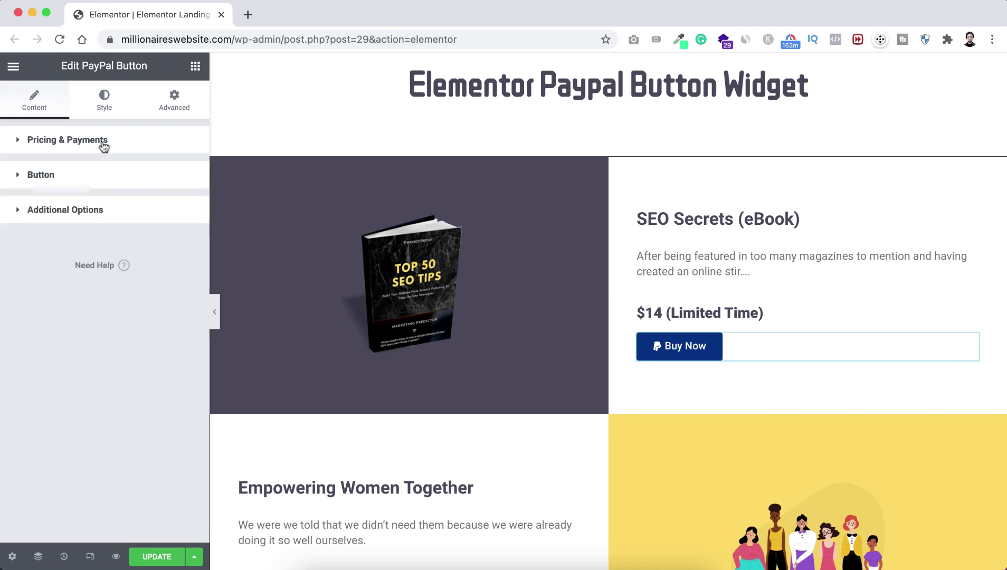
# - Try center and right alignment for the Buy Now button, and settle on left alignment
pyautogui.click(56, 181)
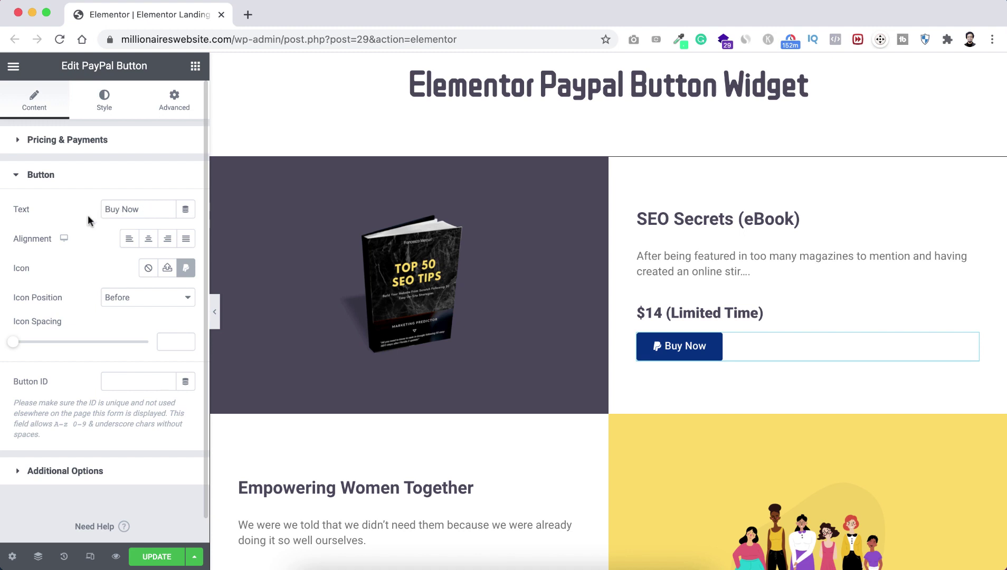
pyautogui.click(130, 241)
pyautogui.click(150, 243)
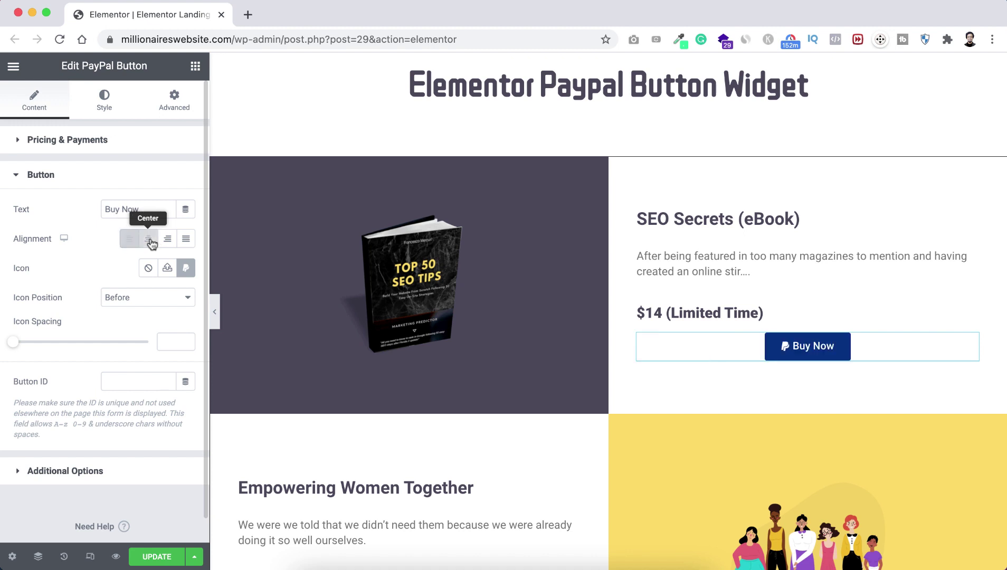
pyautogui.click(168, 244)
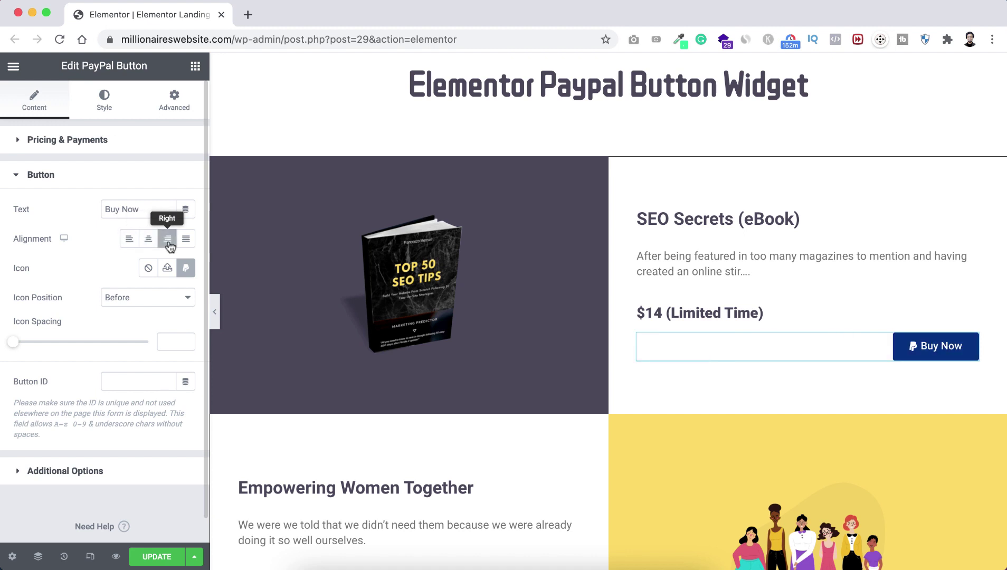
pyautogui.click(134, 243)
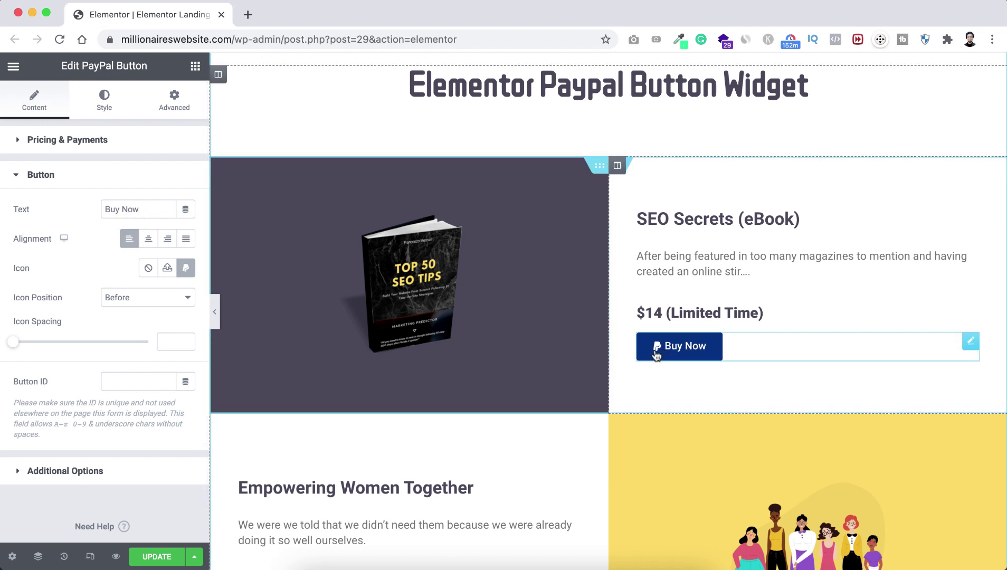
# - Remove and reinsert the button's Paypal icon from the icon library, and set the icon spacing to 16
pyautogui.click(148, 269)
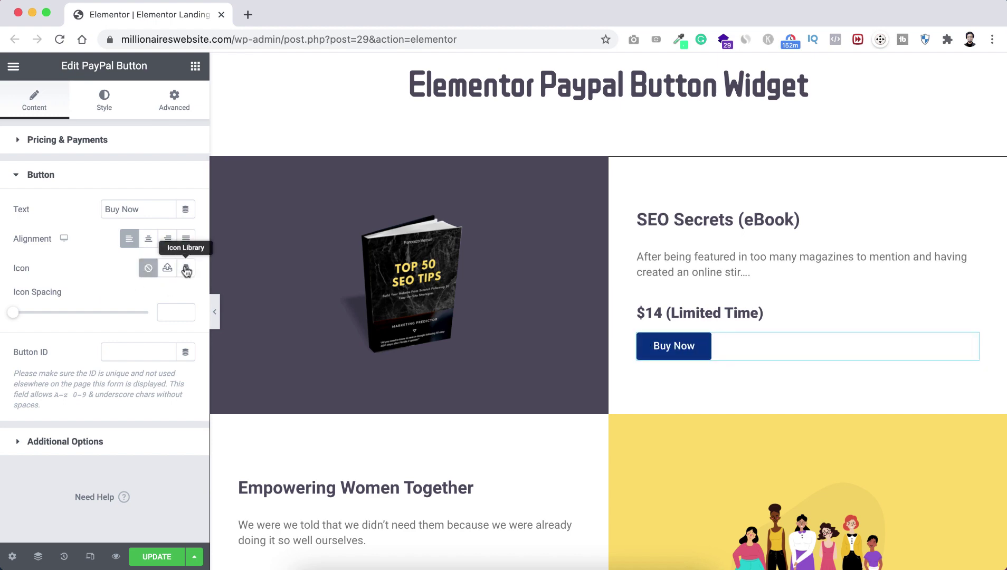
pyautogui.click(187, 269)
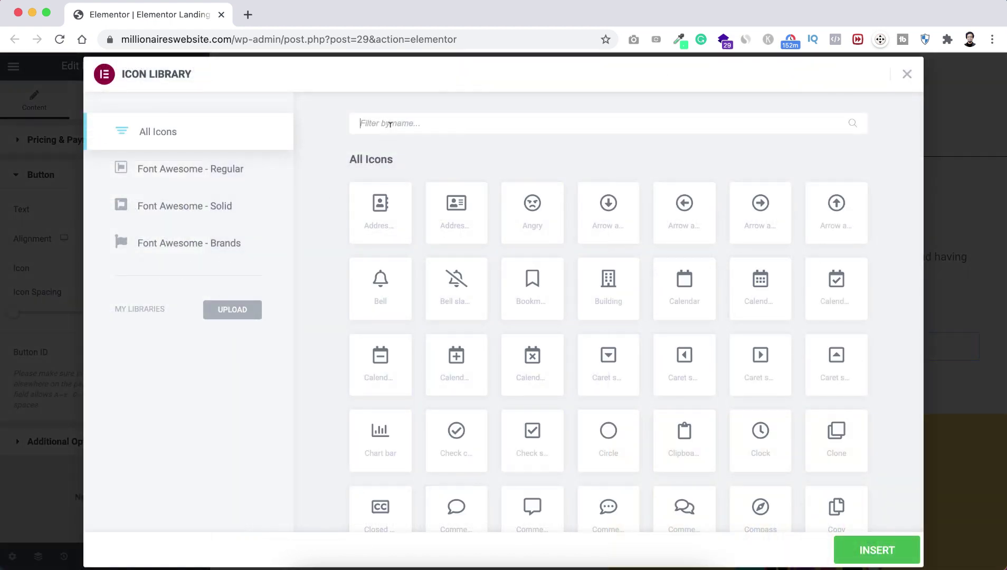
pyautogui.write('pay')
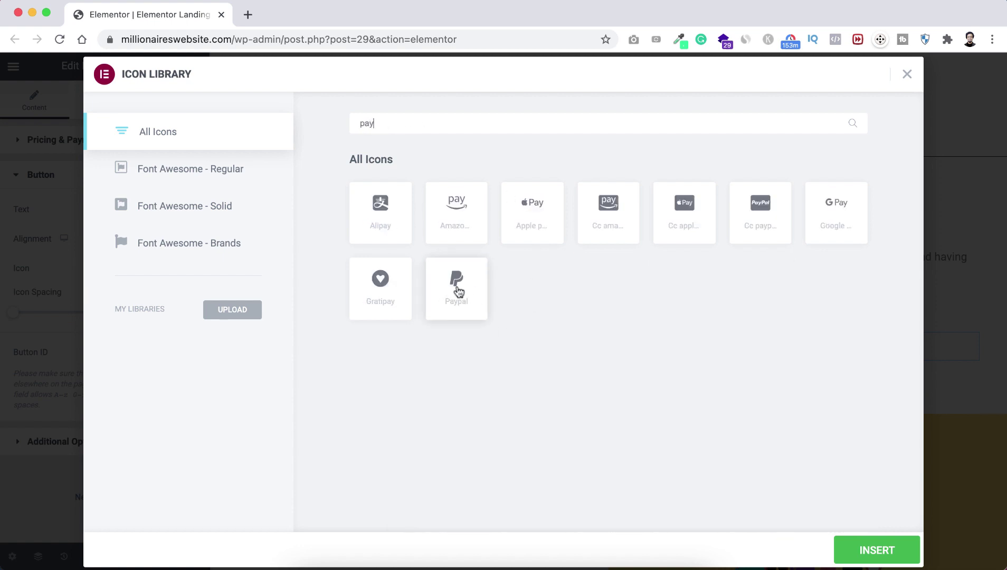
pyautogui.click(457, 292)
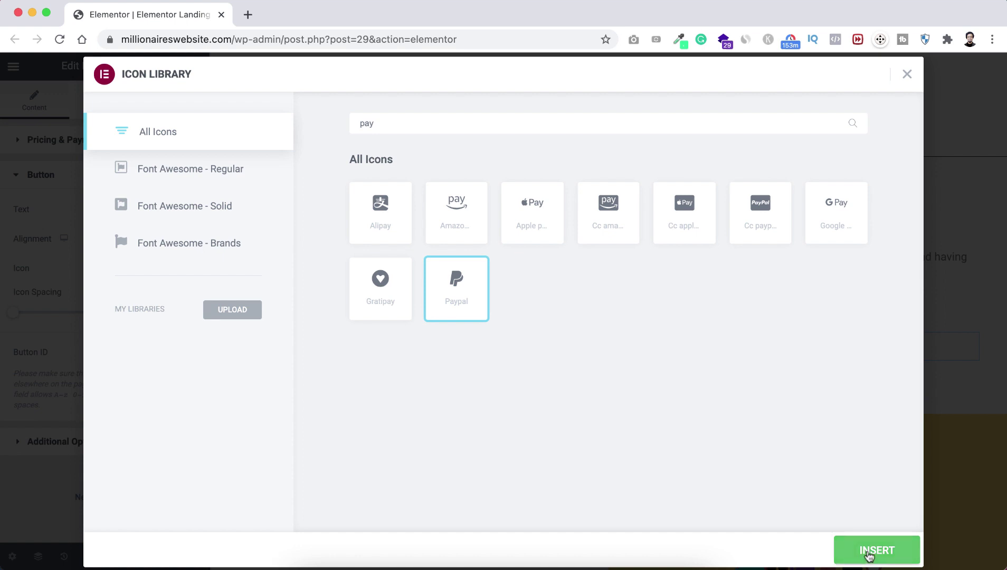
pyautogui.click(869, 554)
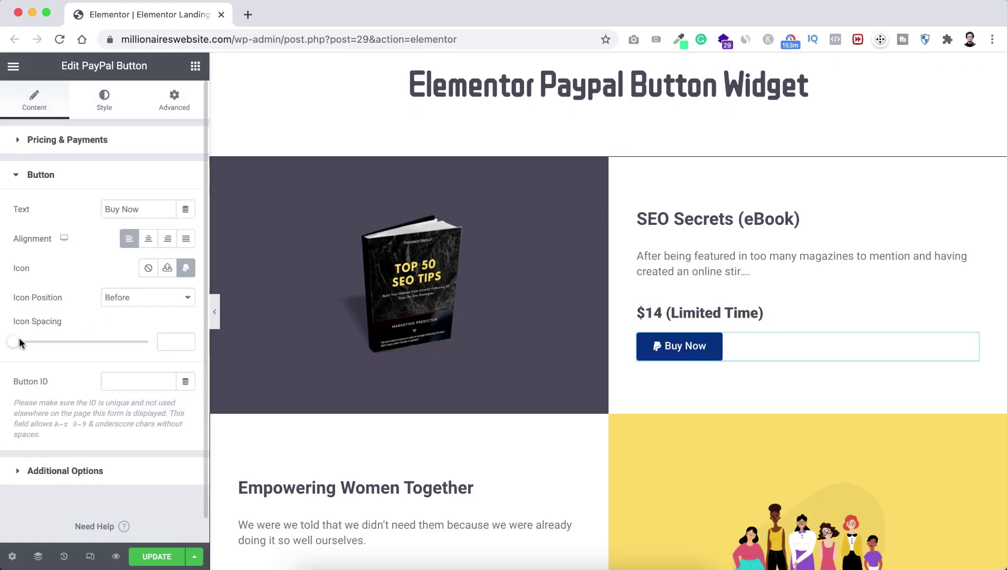
pyautogui.moveTo(15, 343); pyautogui.dragTo(60, 347)
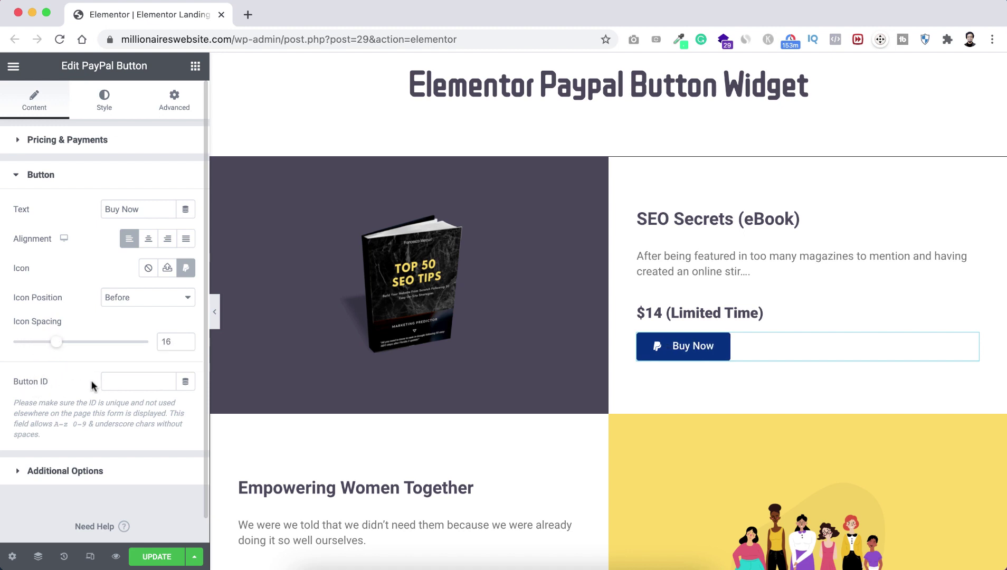
# - Turn on the Sandbox option in the button's additional options, and turn it off again
pyautogui.click(62, 472)
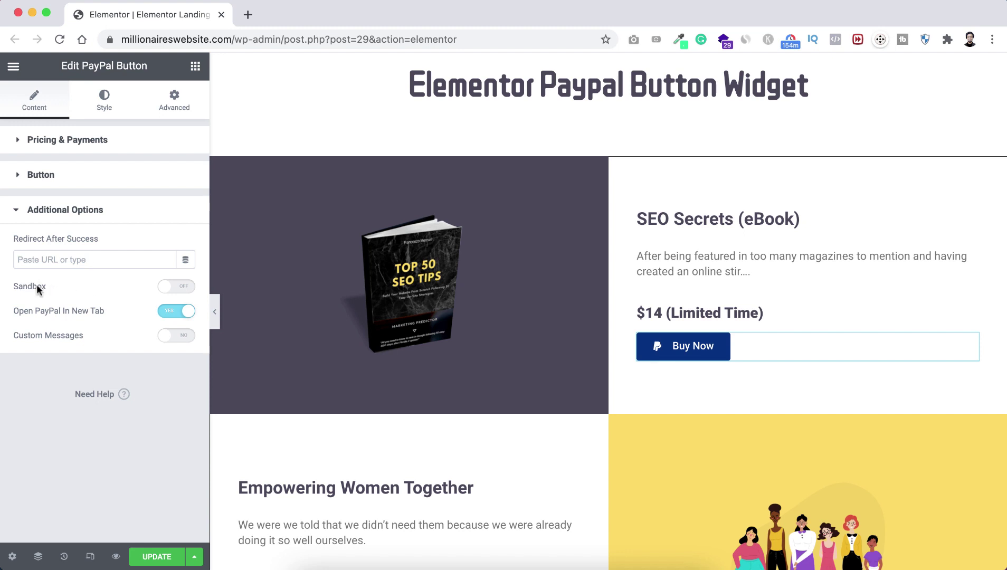
pyautogui.click(172, 286)
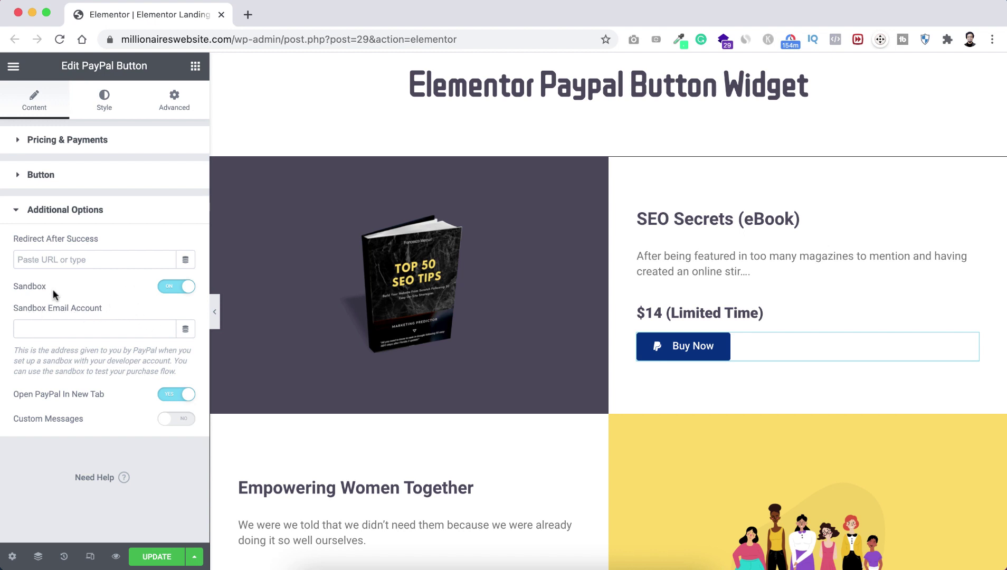
pyautogui.click(170, 290)
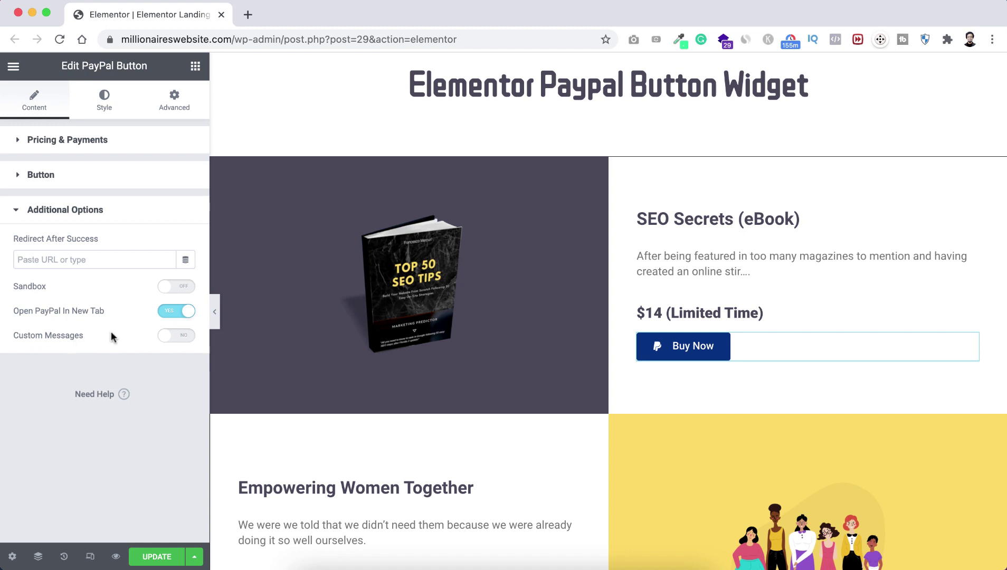
# - Turn on custom messages in the button's additional options, and turn them off again
pyautogui.click(167, 337)
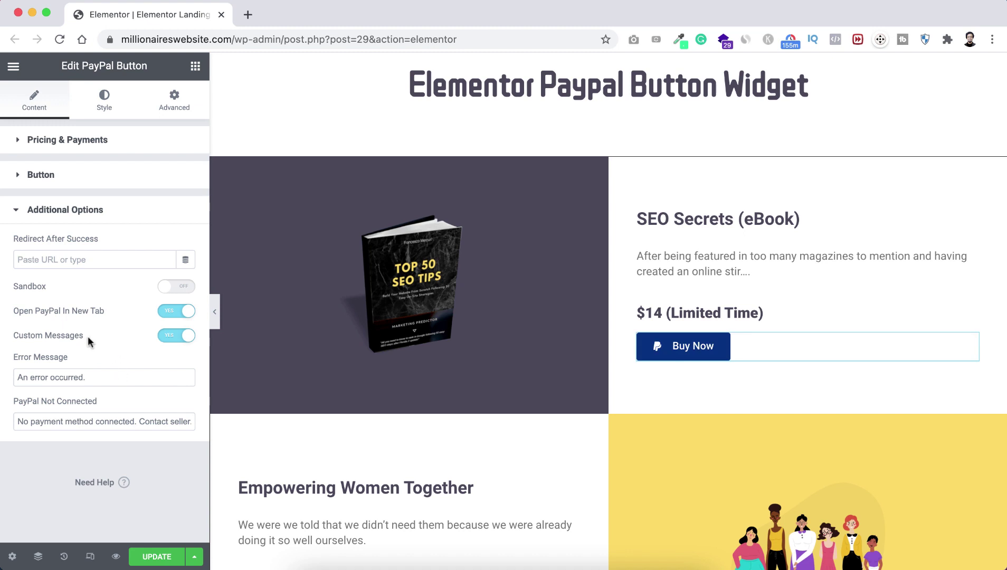
pyautogui.click(169, 339)
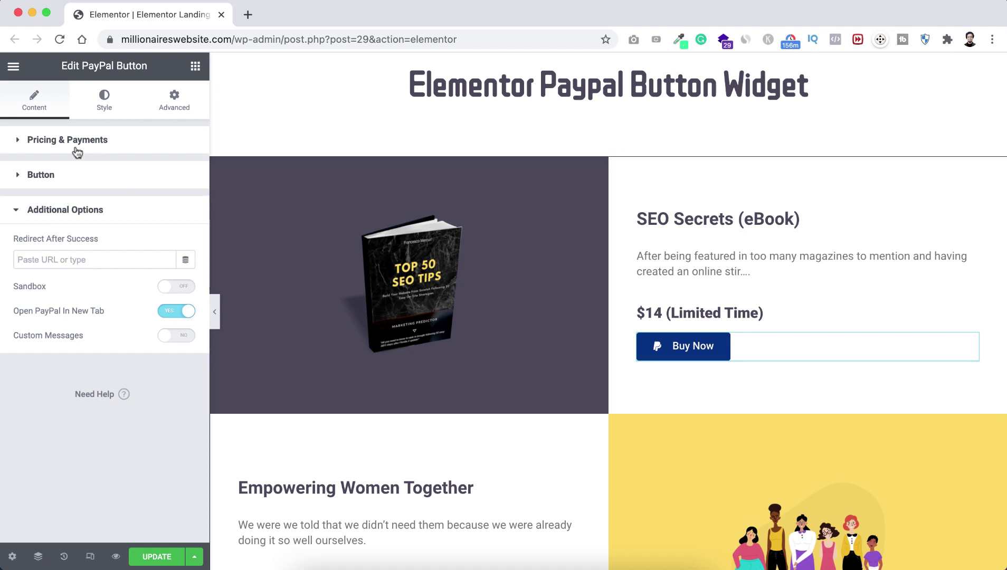
# - Set the Buy Now button's typography size to 18 px in its style settings
pyautogui.click(105, 106)
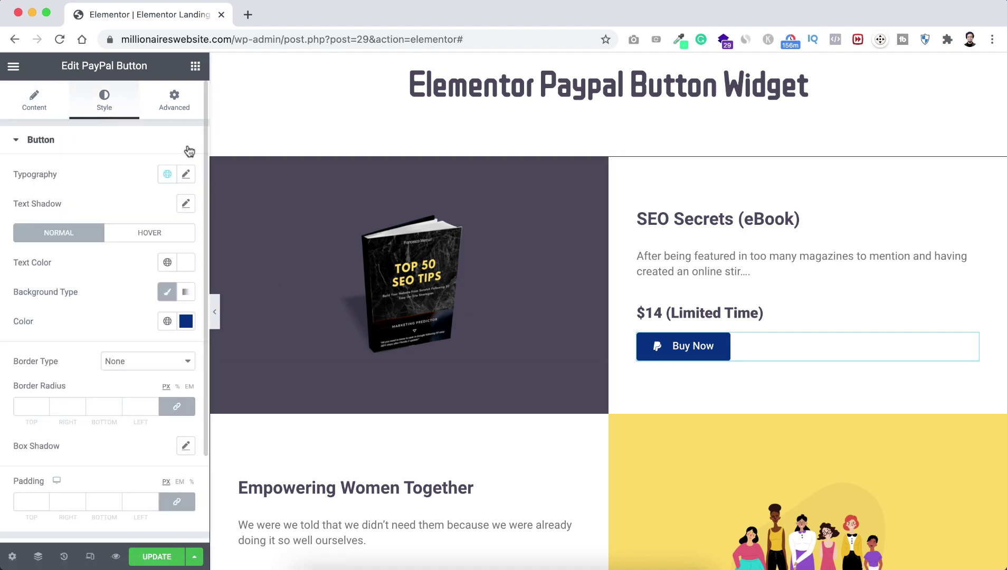
pyautogui.click(186, 175)
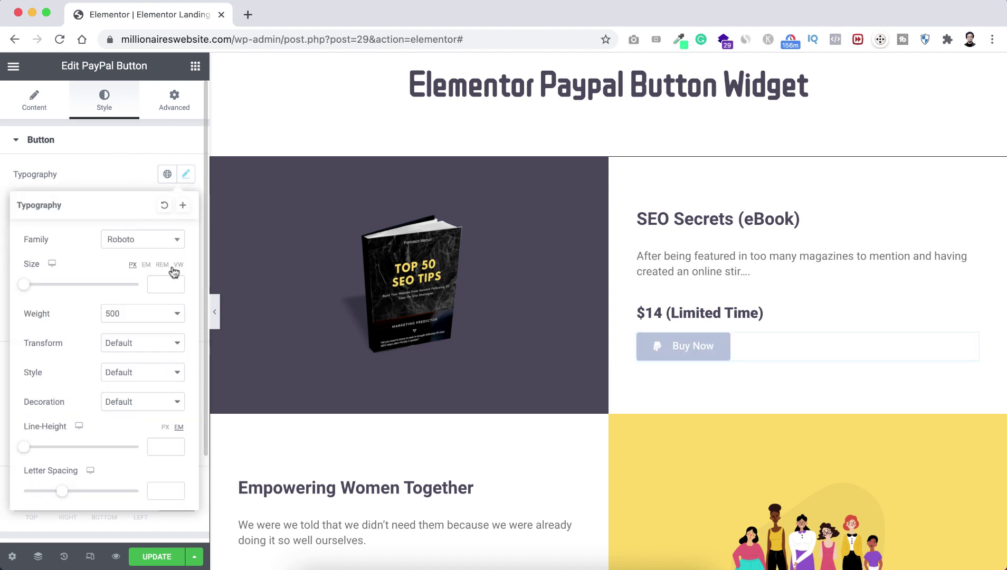
pyautogui.click(161, 283)
pyautogui.write('18')
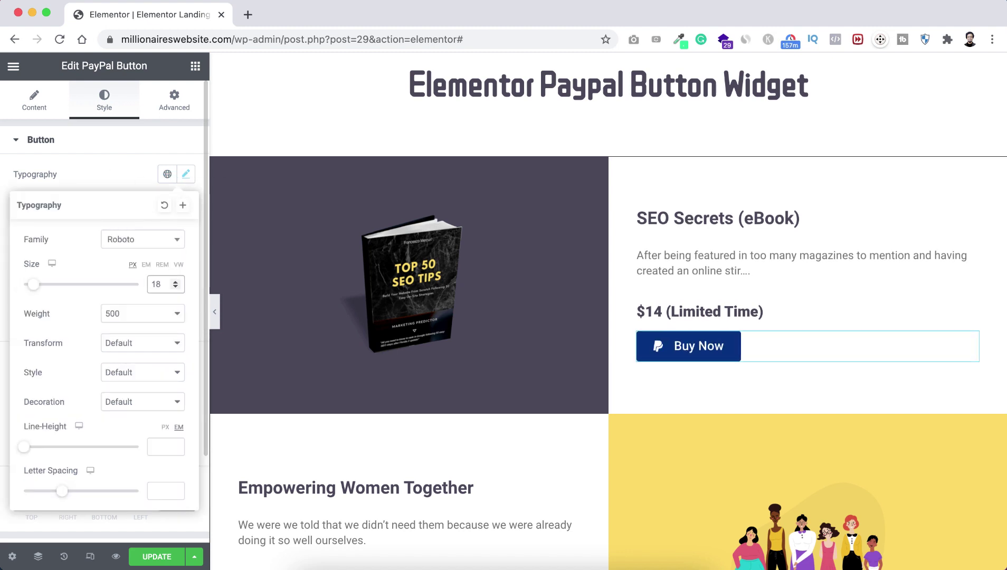
pyautogui.click(161, 446)
pyautogui.click(105, 172)
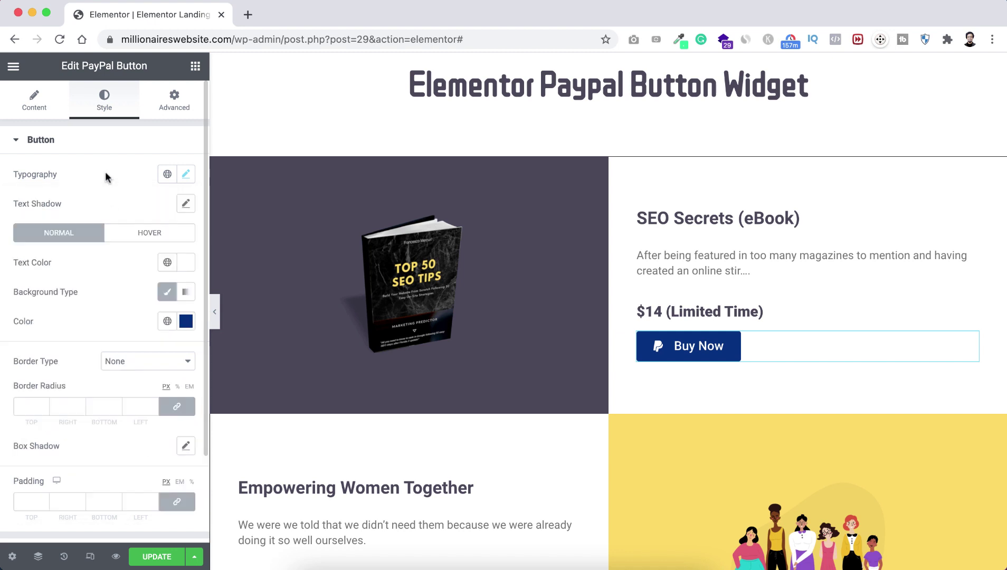
# - Set the button's normal text color to dark slate #3b4656 and its background color to yellow #fddc5b
pyautogui.click(186, 263)
pyautogui.click(75, 389)
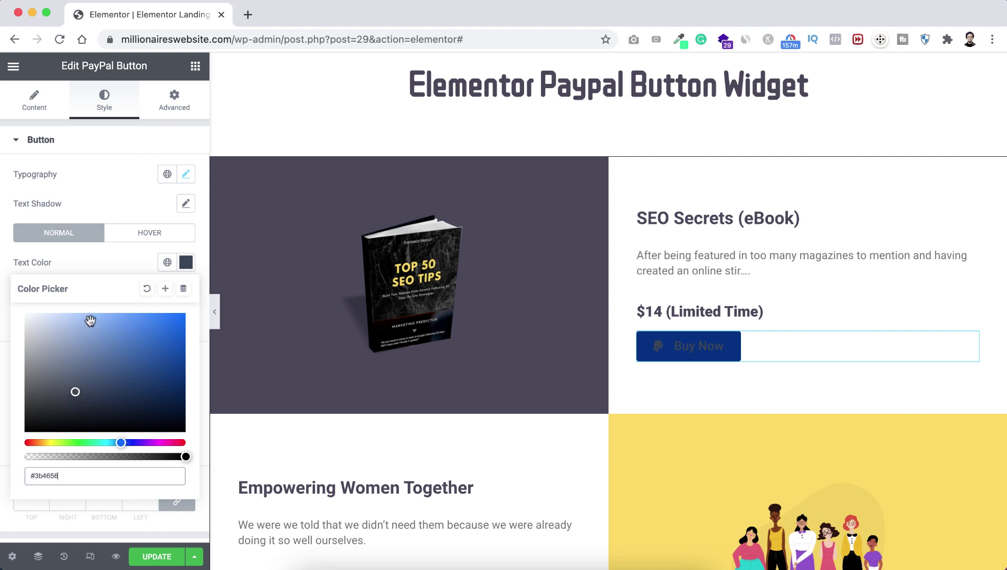
pyautogui.click(96, 262)
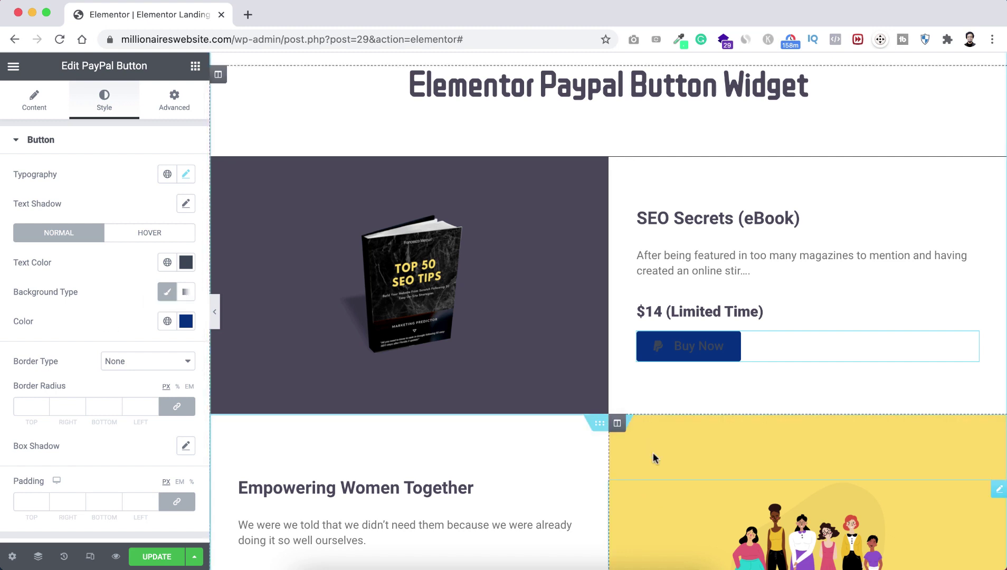
pyautogui.click(185, 321)
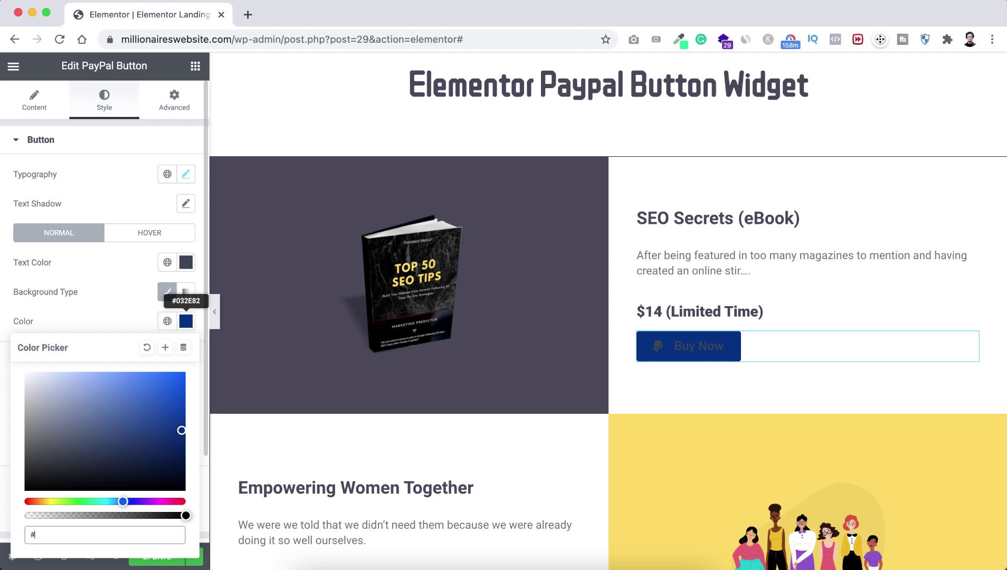
pyautogui.write('fddc5b')
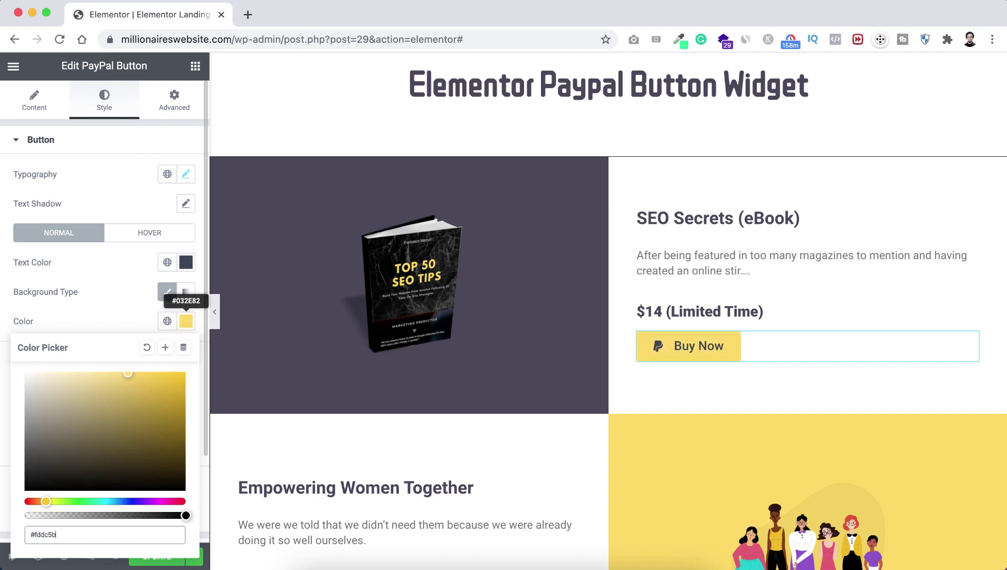
pyautogui.click(111, 312)
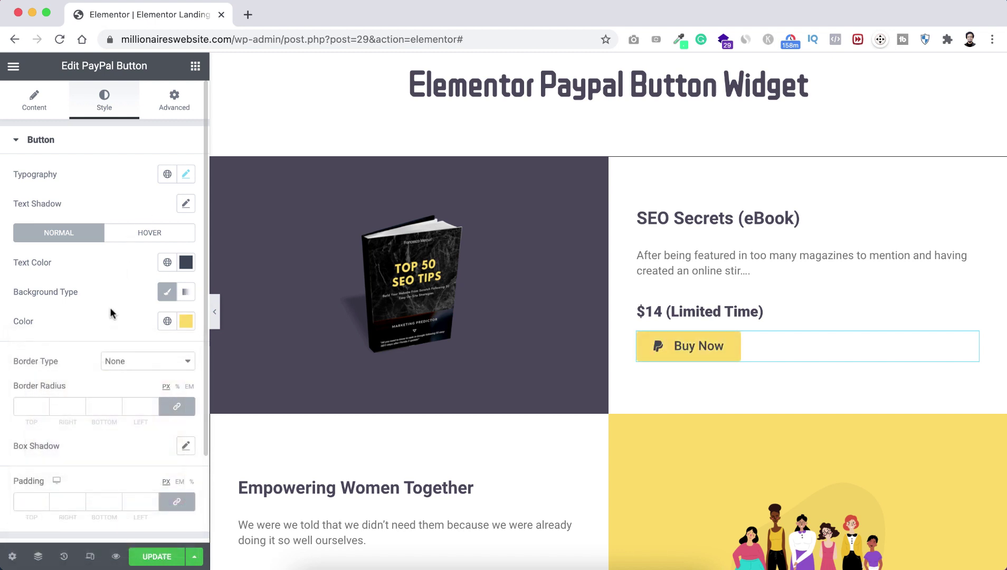
# - Set the button's border radius to 50 px on all corners and its unlinked padding to 15 px top and bottom, 40 px right and left
pyautogui.click(29, 406)
pyautogui.write('50')
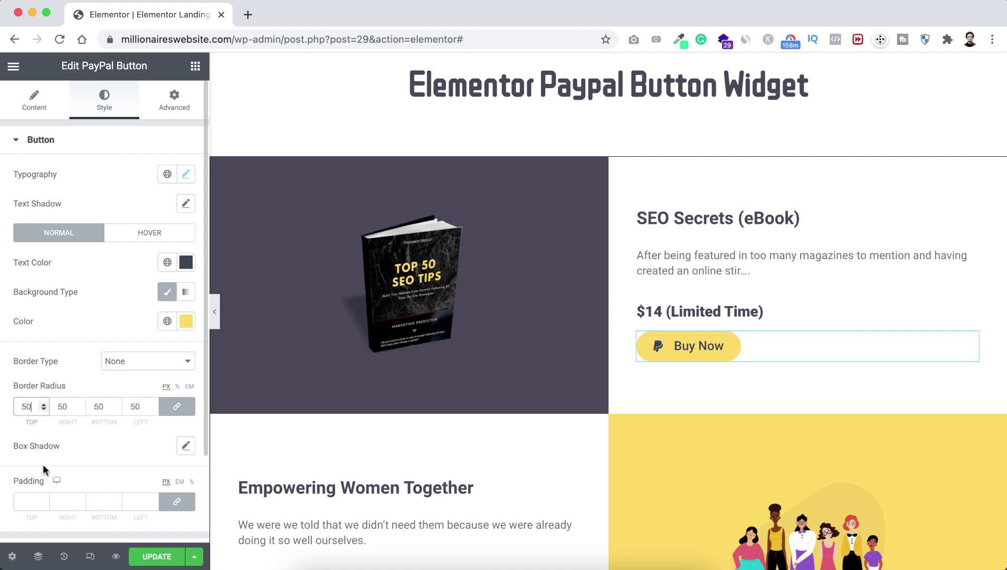
pyautogui.click(177, 502)
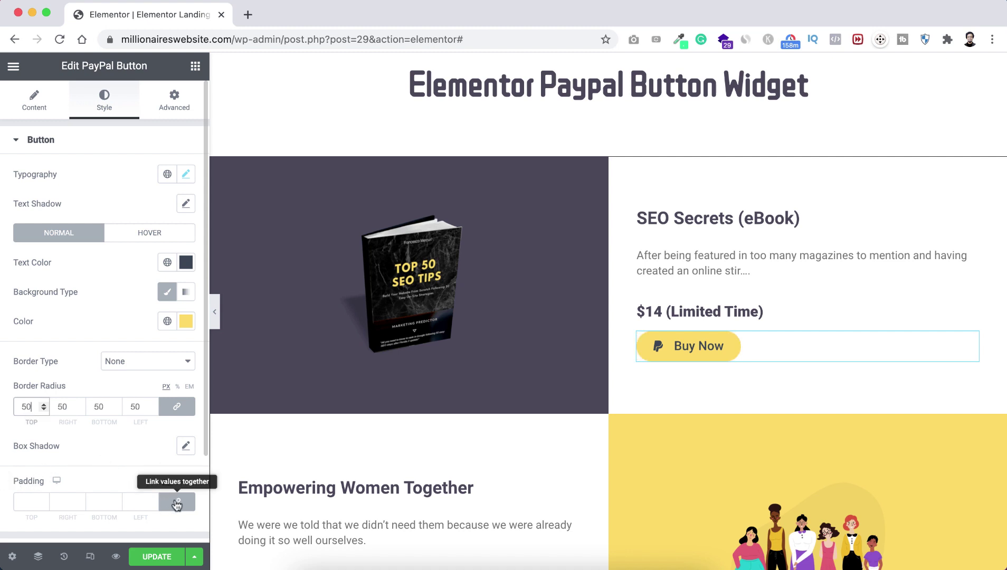
pyautogui.doubleClick(27, 502)
pyautogui.write('15')
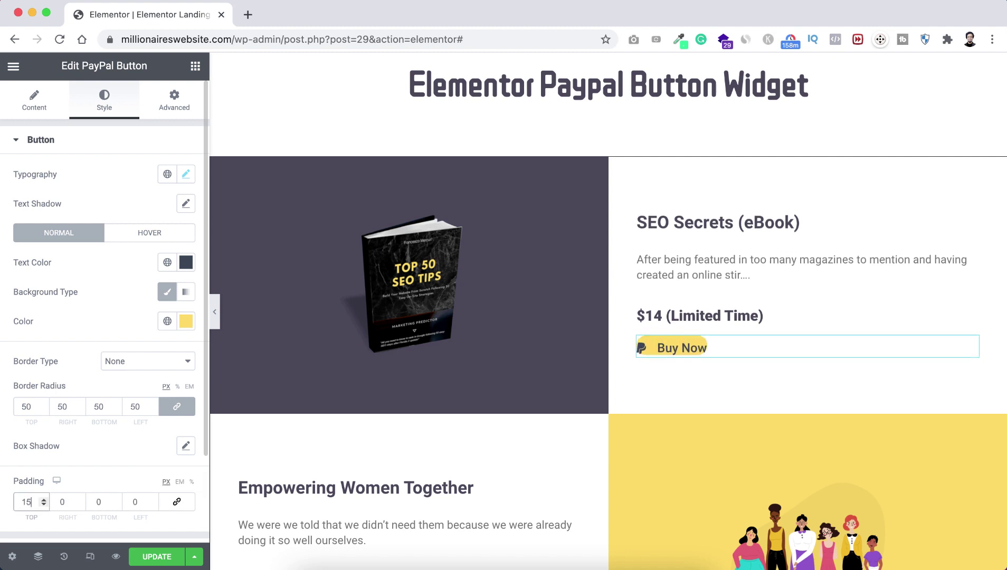
pyautogui.doubleClick(94, 500)
pyautogui.write('15')
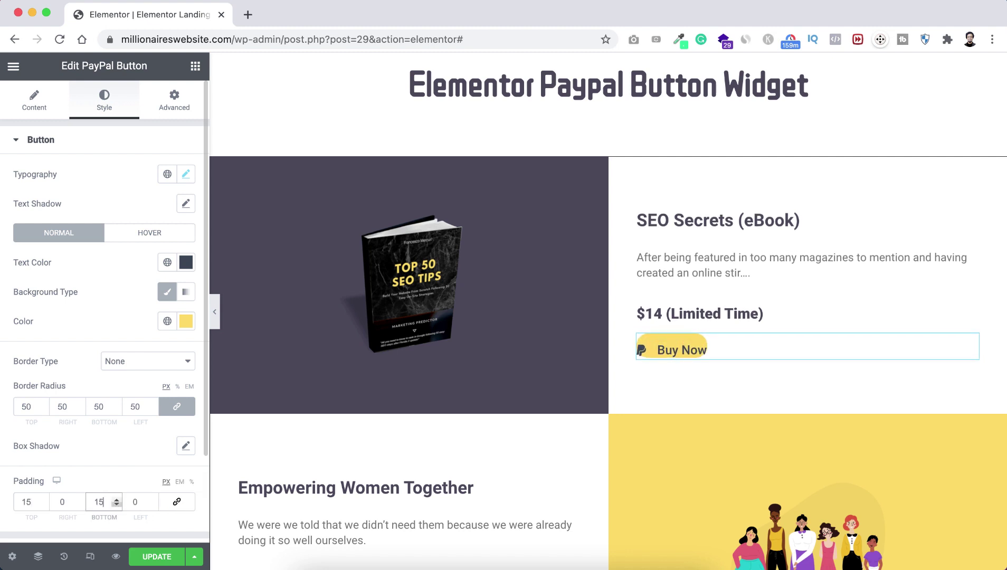
pyautogui.click(61, 501)
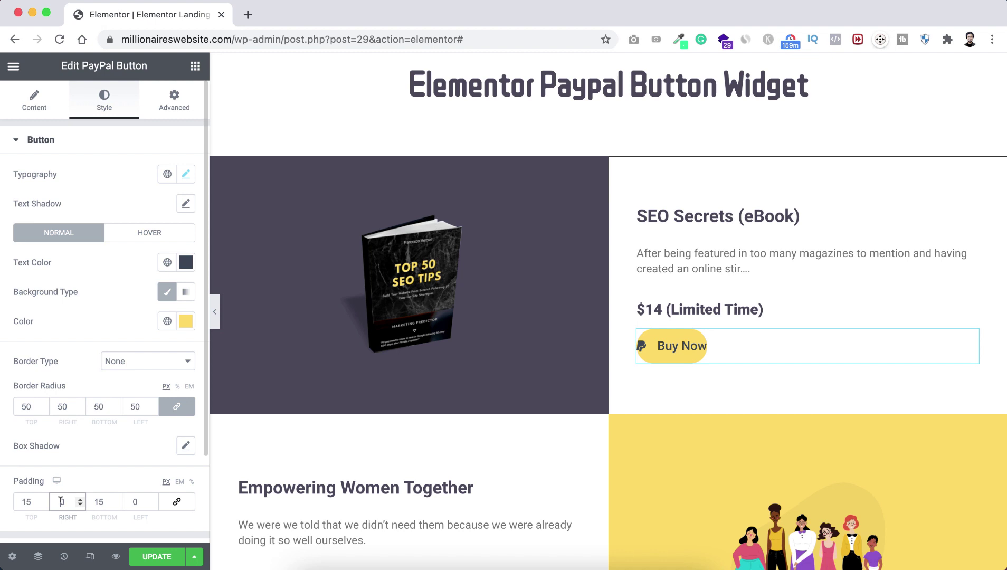
pyautogui.write('4')
pyautogui.click(131, 502)
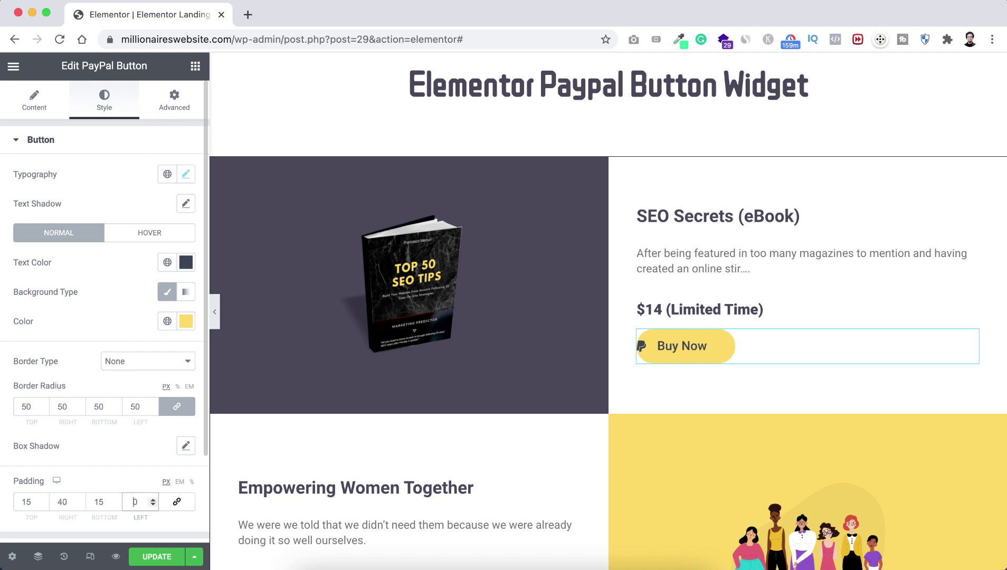
pyautogui.write('4')
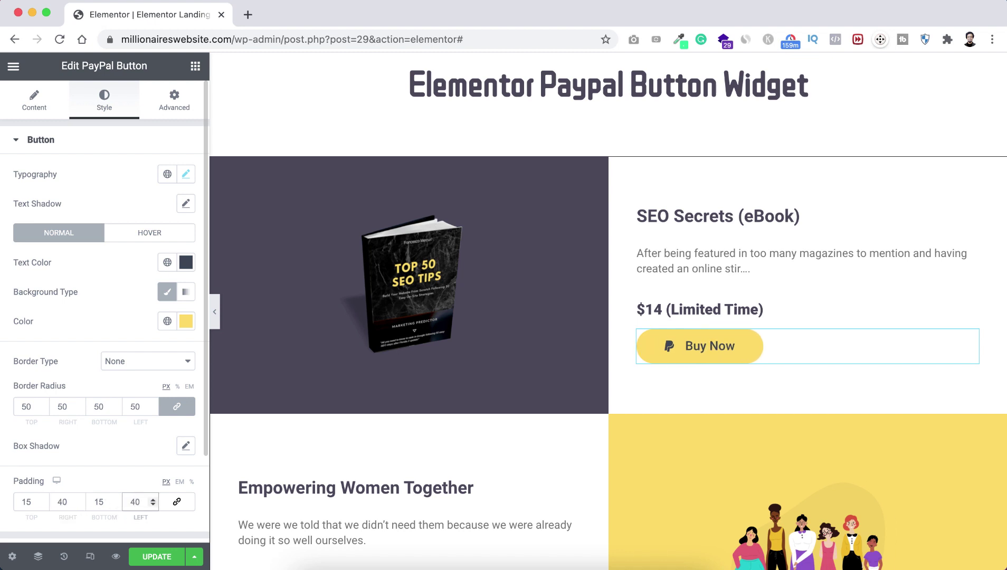
# - Invert the button's colors for the hover state, pasting the yellow as text color and the dark slate as background color
pyautogui.click(147, 232)
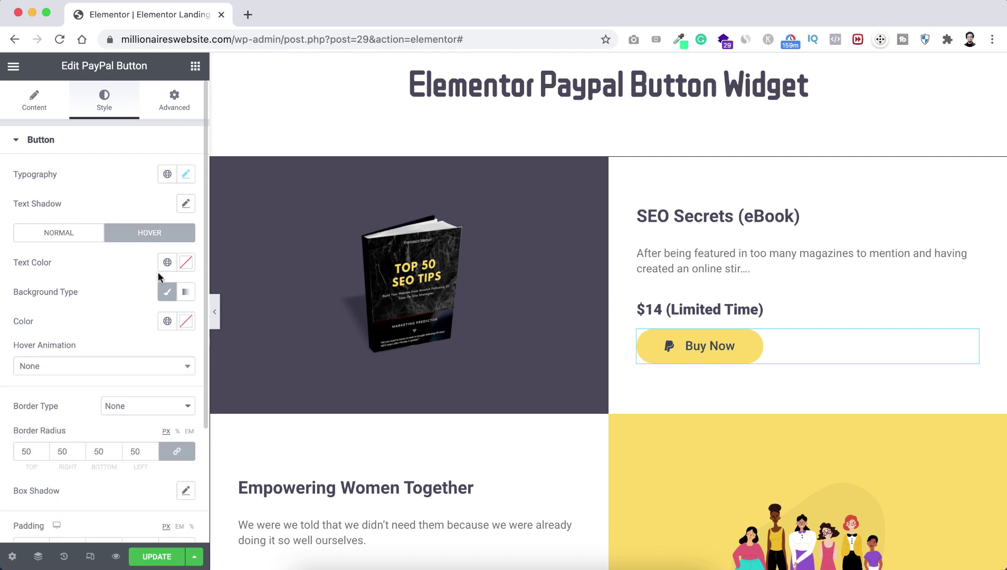
pyautogui.click(186, 262)
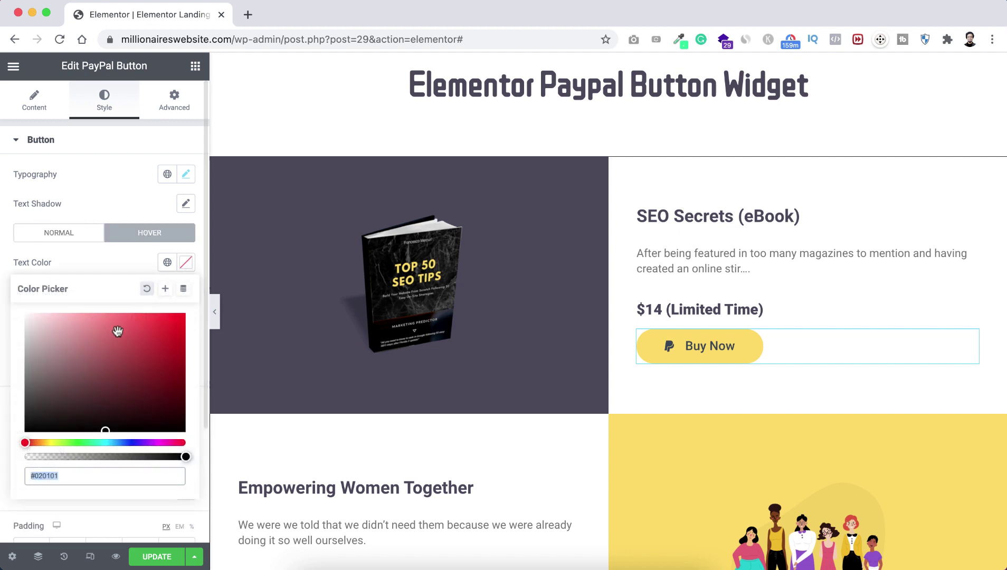
pyautogui.click(86, 468)
pyautogui.hotkey('ctrl', 'v')
pyautogui.click(72, 292)
pyautogui.click(185, 322)
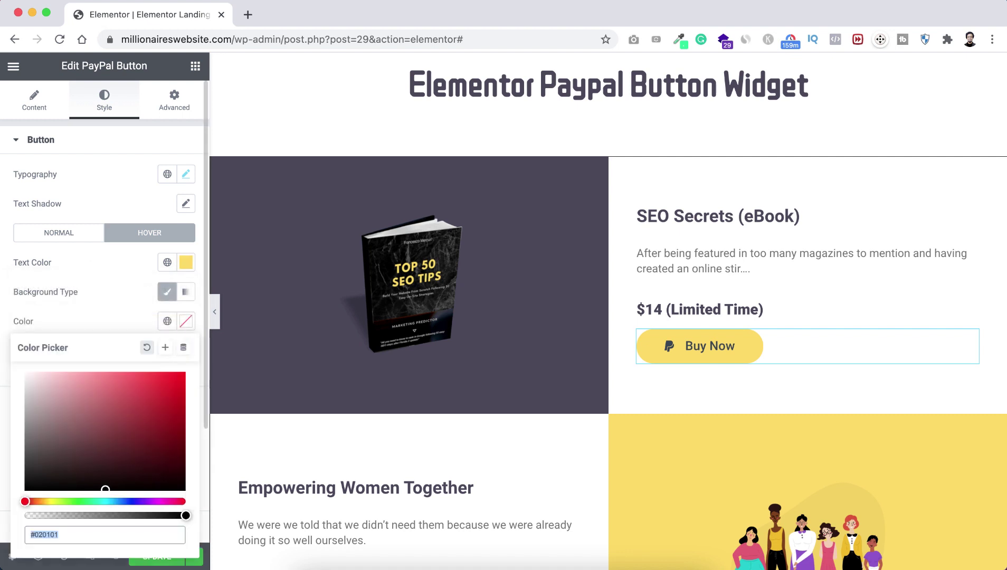
pyautogui.hotkey('ctrl', 'v')
pyautogui.click(112, 292)
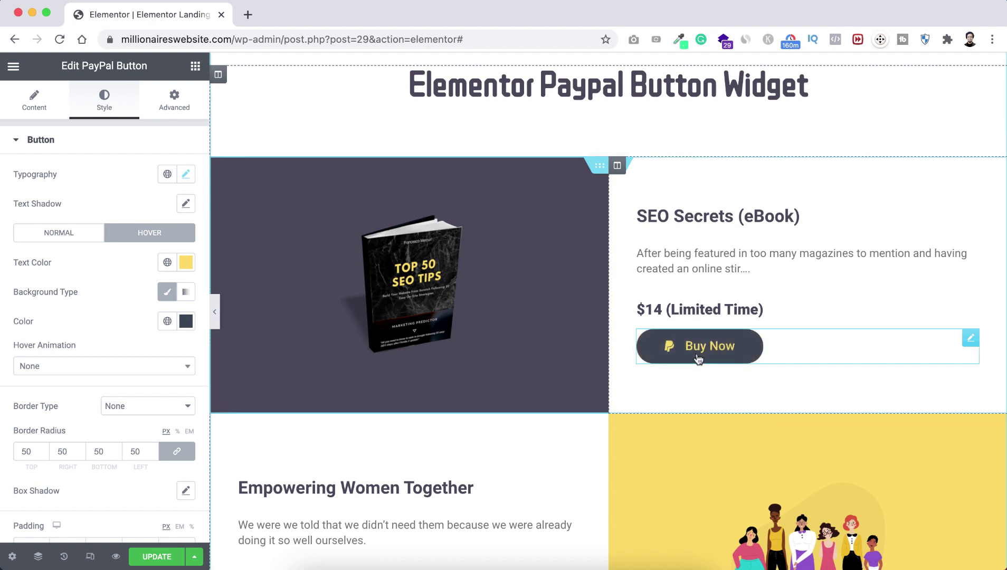
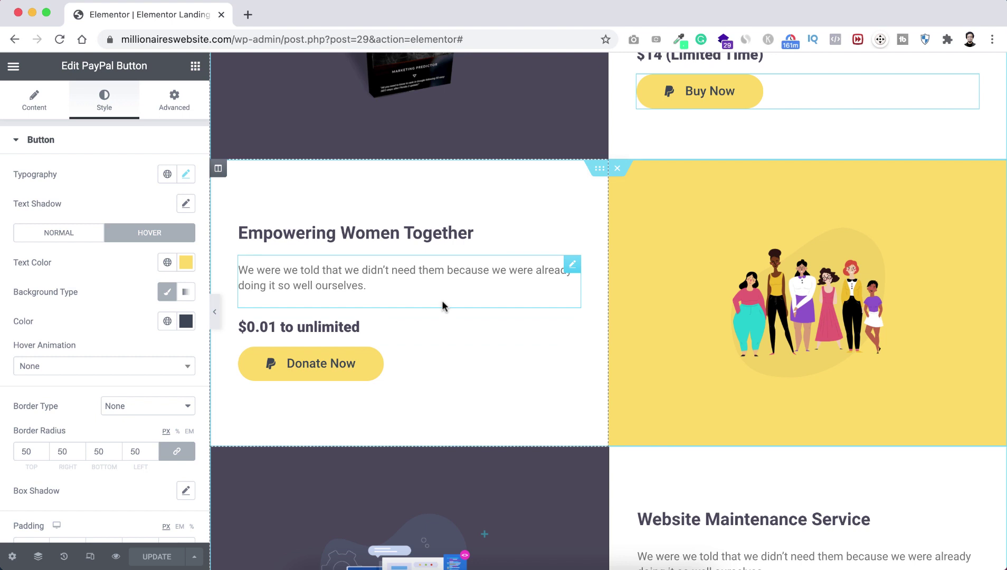
# - Delete the existing Donate Now button from the Empowering Women Together section
pyautogui.scroll(2, 442, 303)
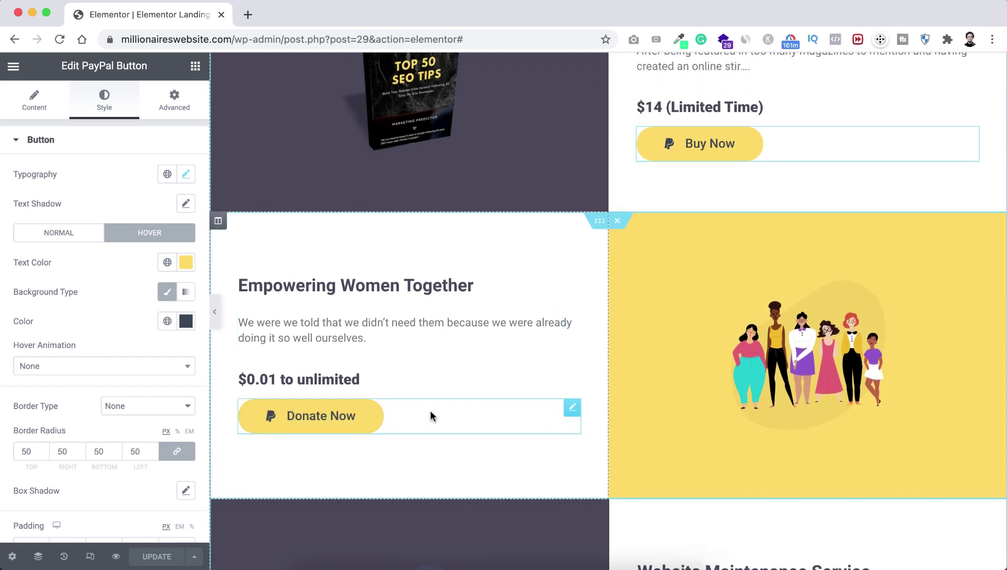
pyautogui.rightClick(440, 411)
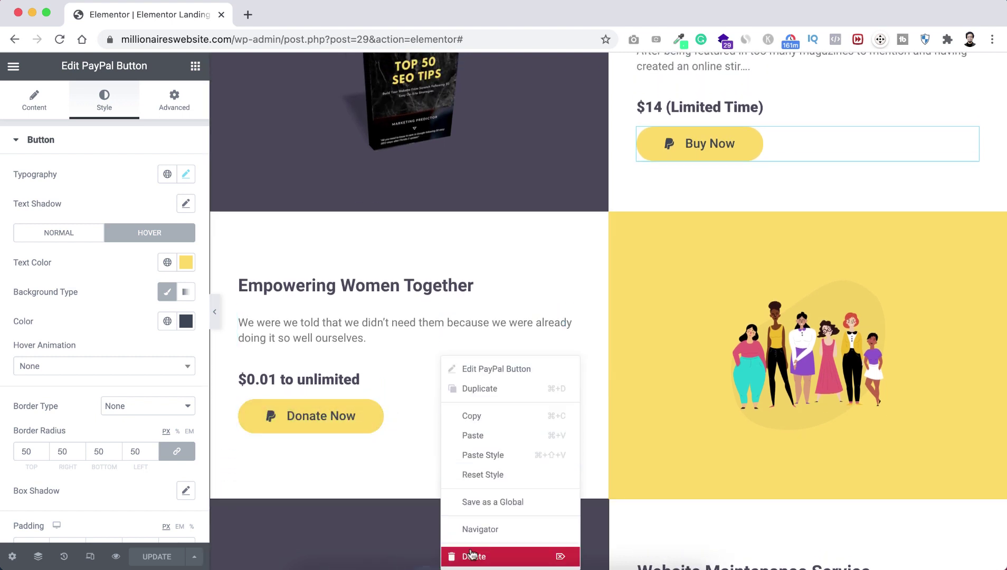
pyautogui.press('Delete')
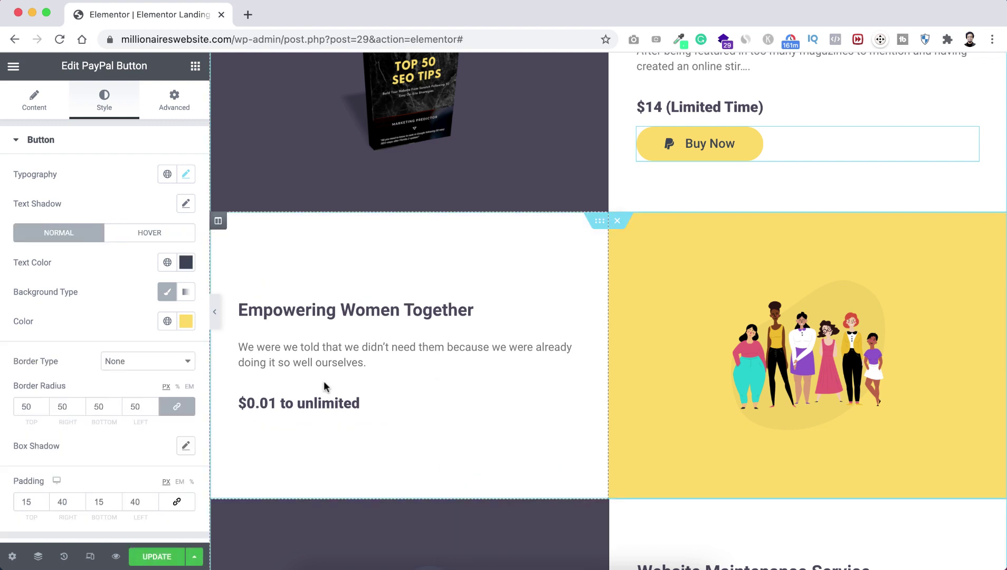
# - Search the widgets for "paypal" and place a PayPal Button below the "$0.01 to unlimited" heading
pyautogui.click(195, 66)
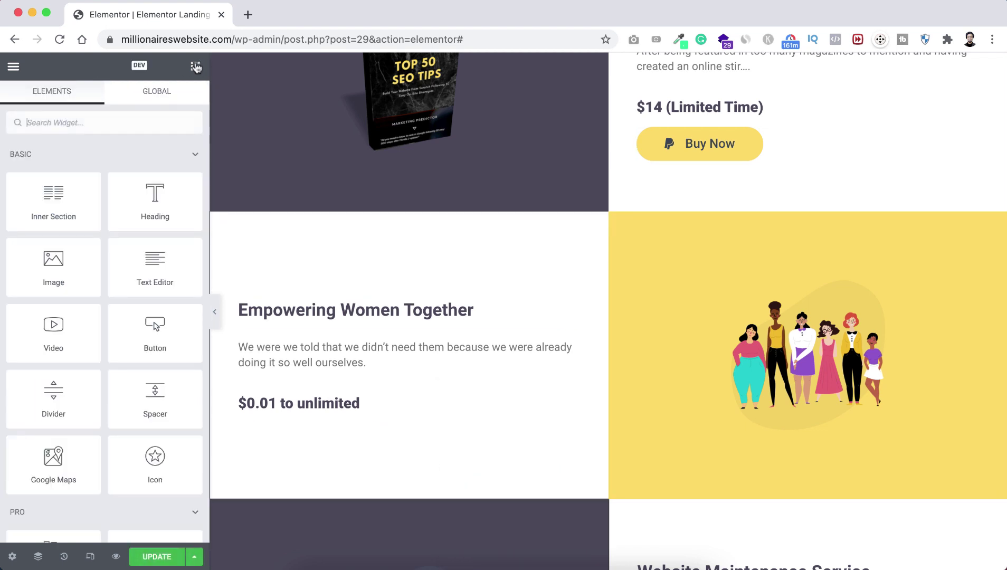
pyautogui.write('paypal')
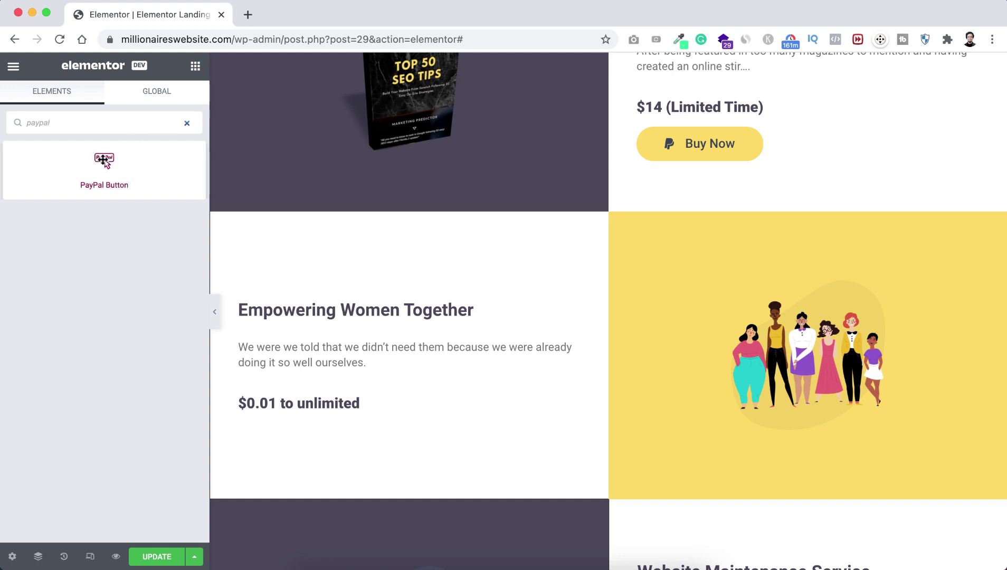
pyautogui.moveTo(104, 161); pyautogui.dragTo(311, 409)
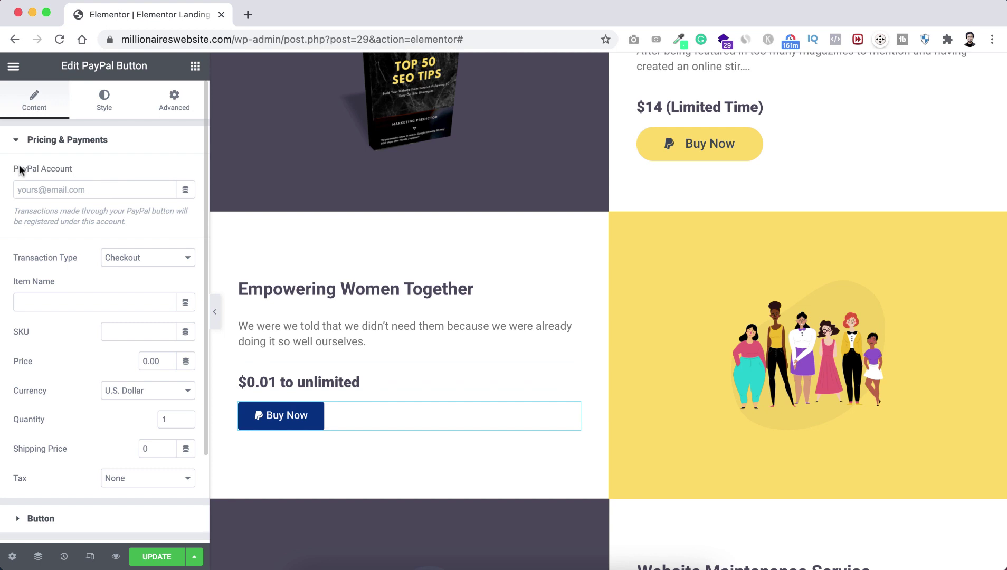
# - Paste the PayPal account e-mail into the new button's settings and set the transaction type to Donation
pyautogui.click(59, 188)
pyautogui.press('super+v')
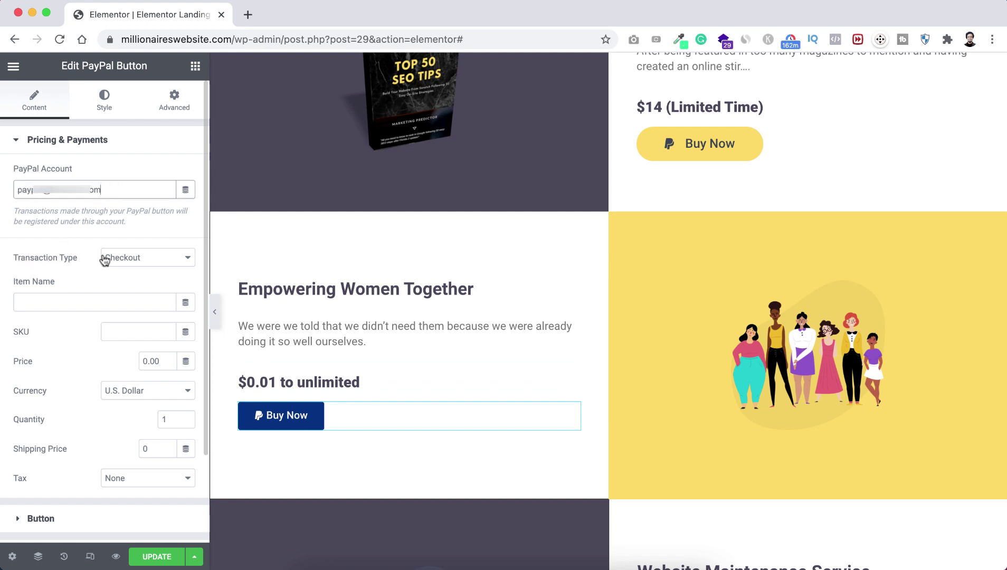
pyautogui.click(146, 257)
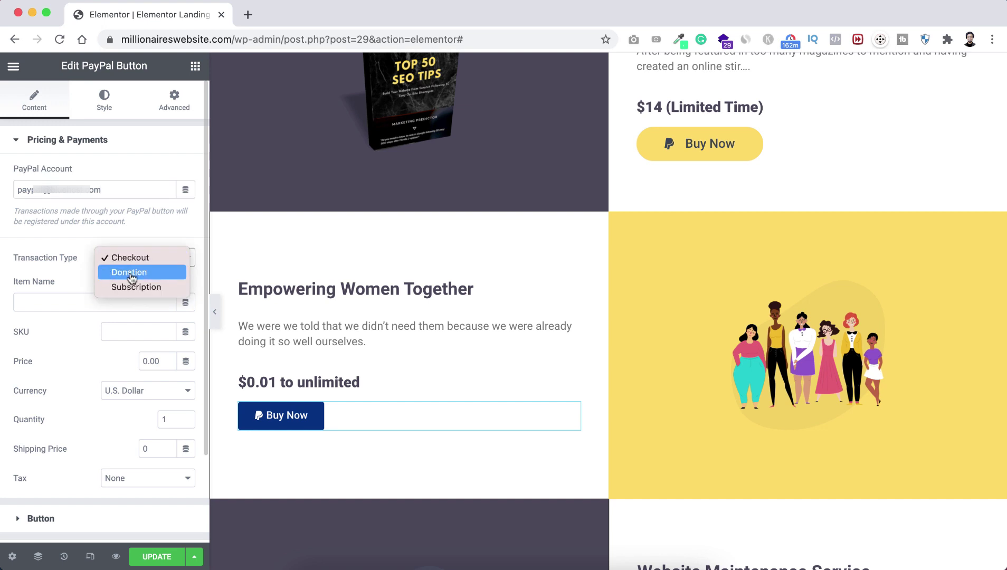
pyautogui.click(134, 272)
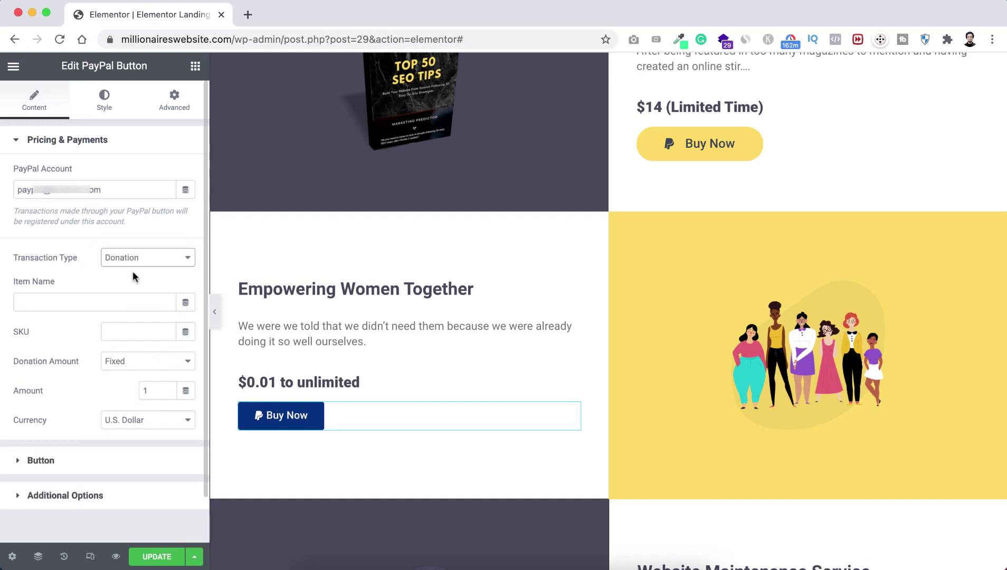
# - Enter "Empowering Women Donation" as the donation's item name and 6566746 as its SKU
pyautogui.click(49, 297)
pyautogui.write('Empowering Wom')
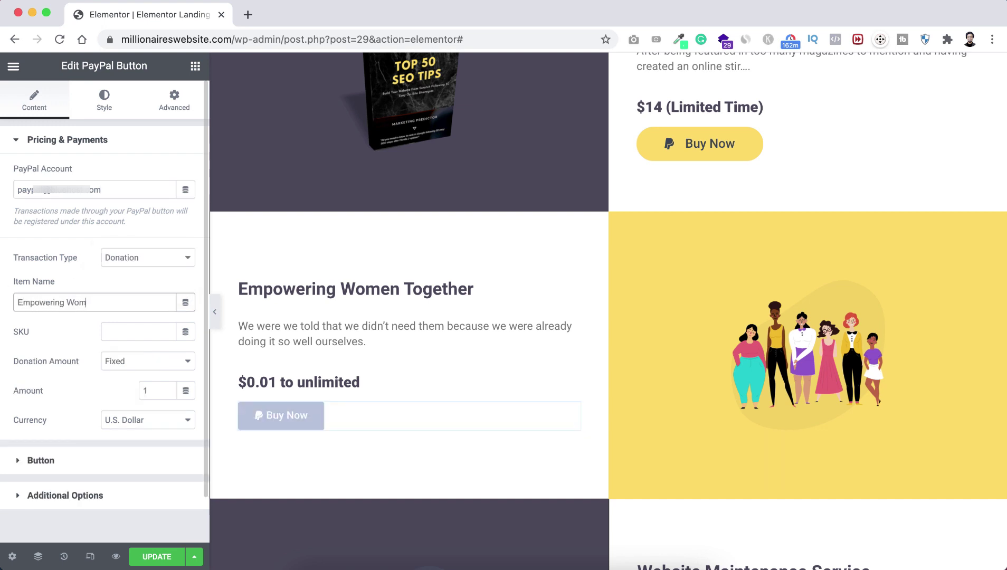
pyautogui.write('en Donation')
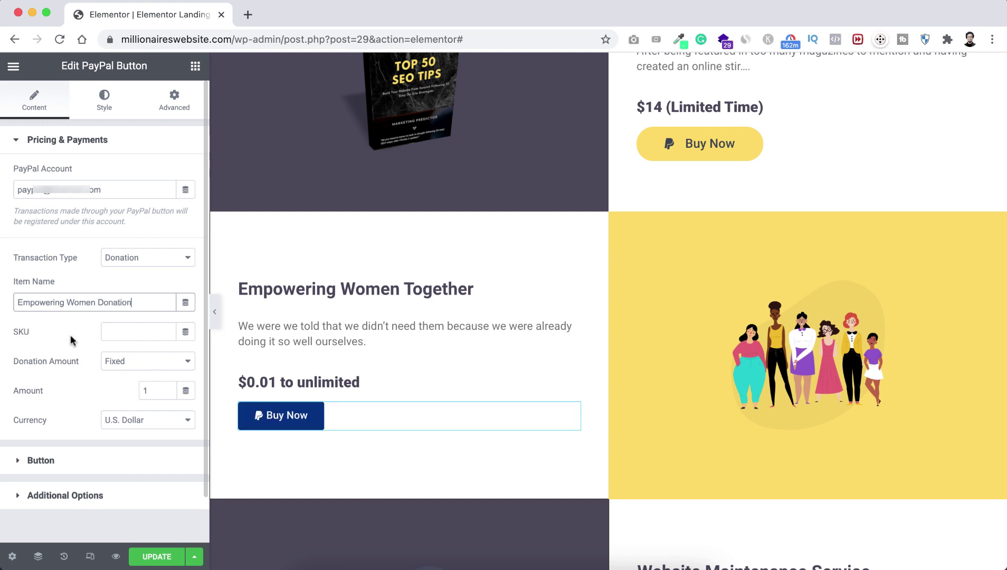
pyautogui.click(121, 324)
pyautogui.write('6566746')
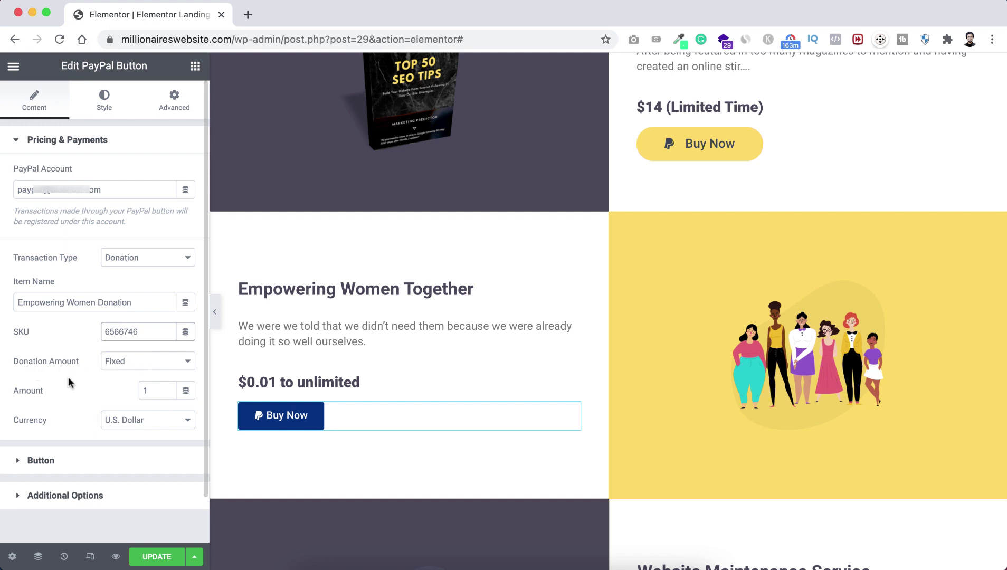
# - Enter 50 as the fixed donation amount, and switch the donation amount option to Any Amount
pyautogui.doubleClick(142, 391)
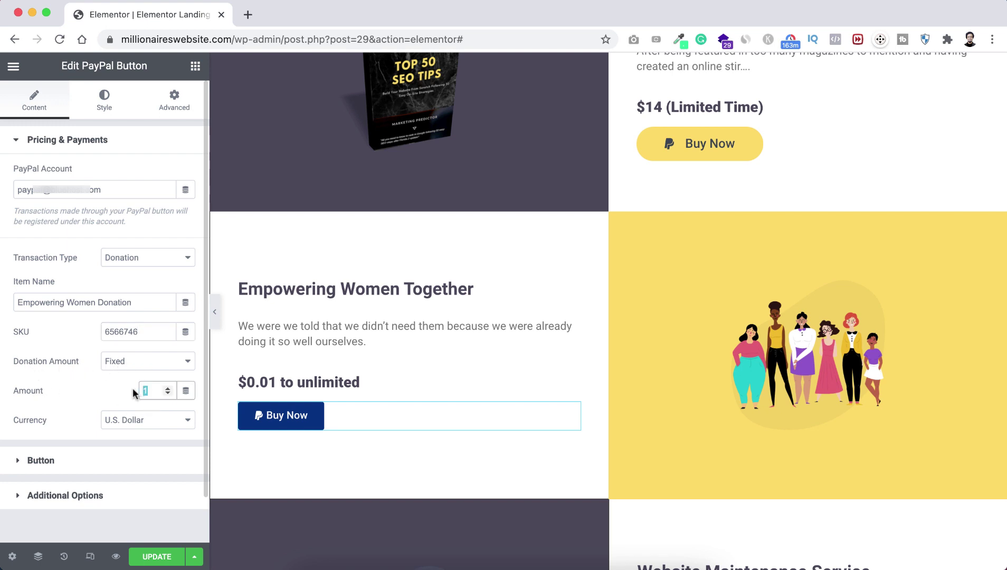
pyautogui.write('50')
pyautogui.click(128, 361)
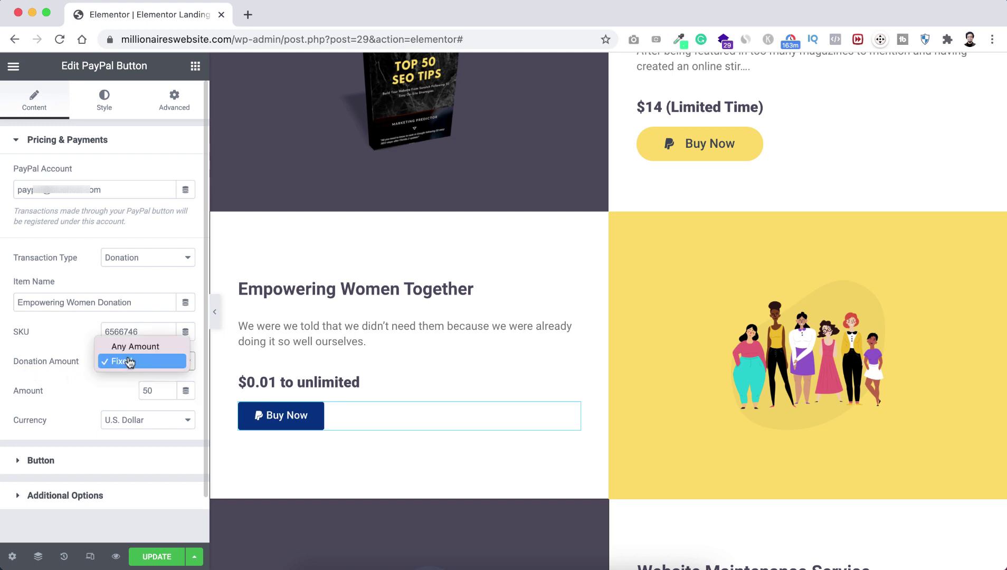
pyautogui.click(143, 347)
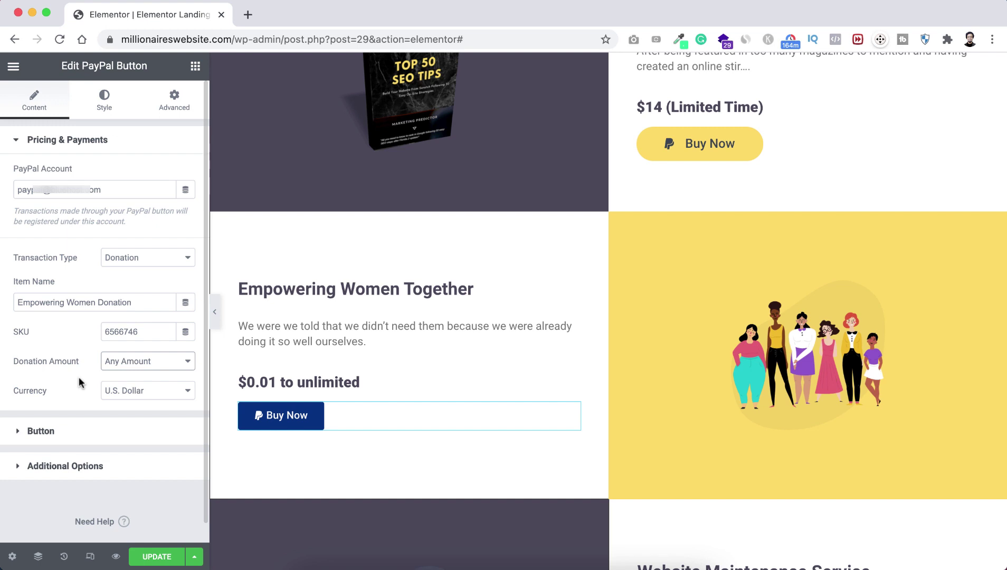
# - Change the donation button's text to "Donate Now" and set its icon spacing to 16
pyautogui.click(49, 438)
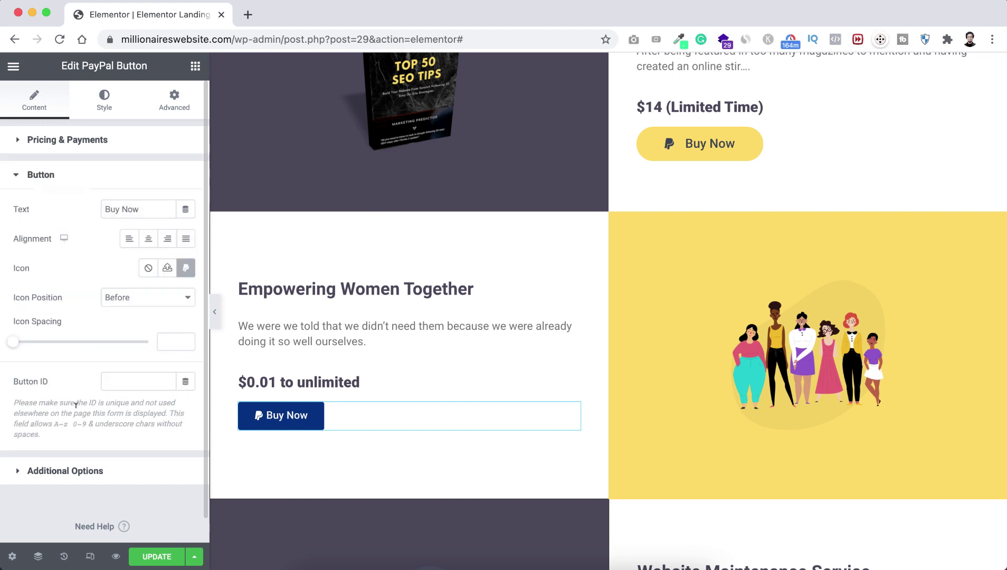
pyautogui.doubleClick(119, 208)
pyautogui.write('Donate')
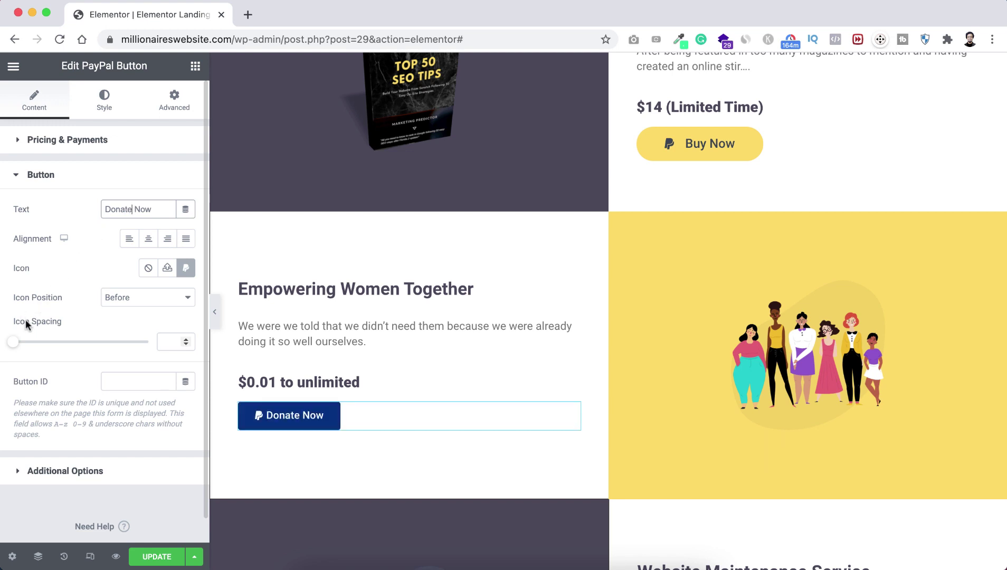
pyautogui.click(172, 336)
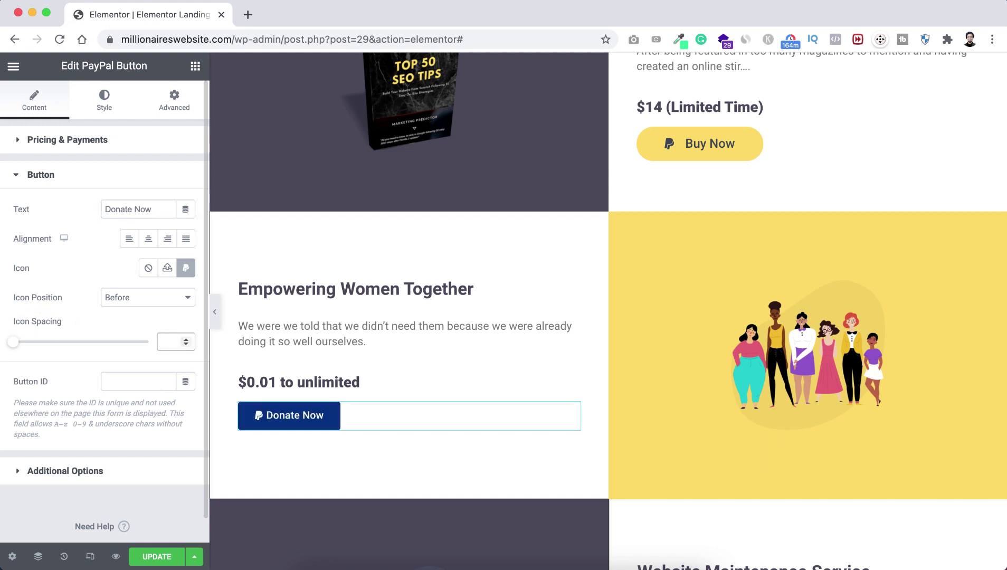
pyautogui.write('16')
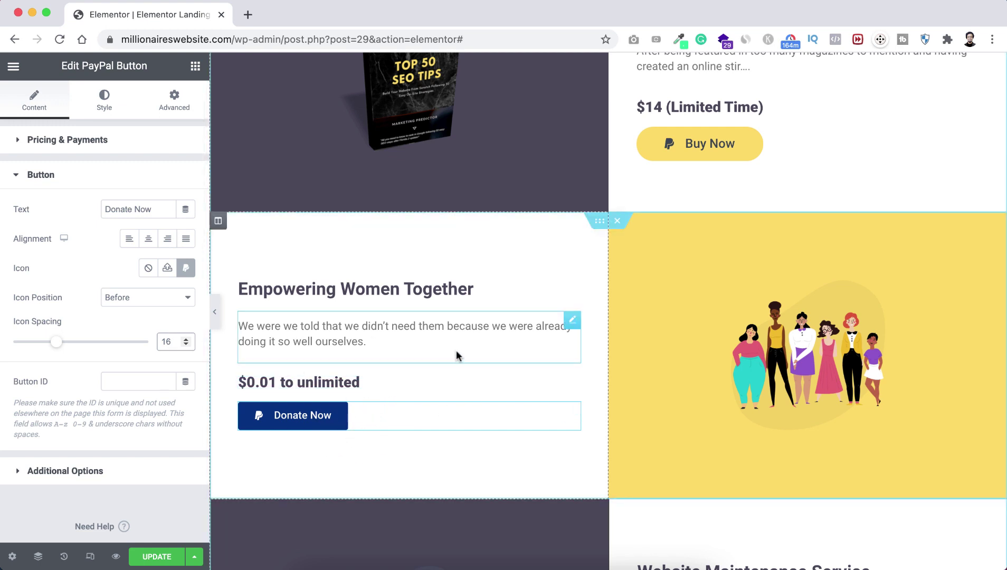
# - Copy the SEO eBook's Buy Now button, paste its style onto the Donate Now button, and update the page
pyautogui.scroll(1, 456, 355)
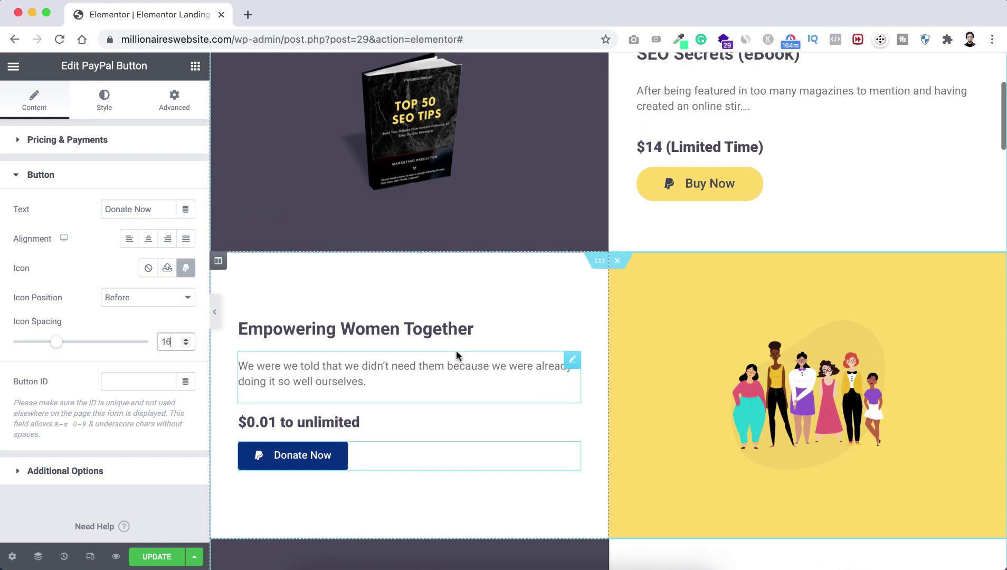
pyautogui.rightClick(815, 188)
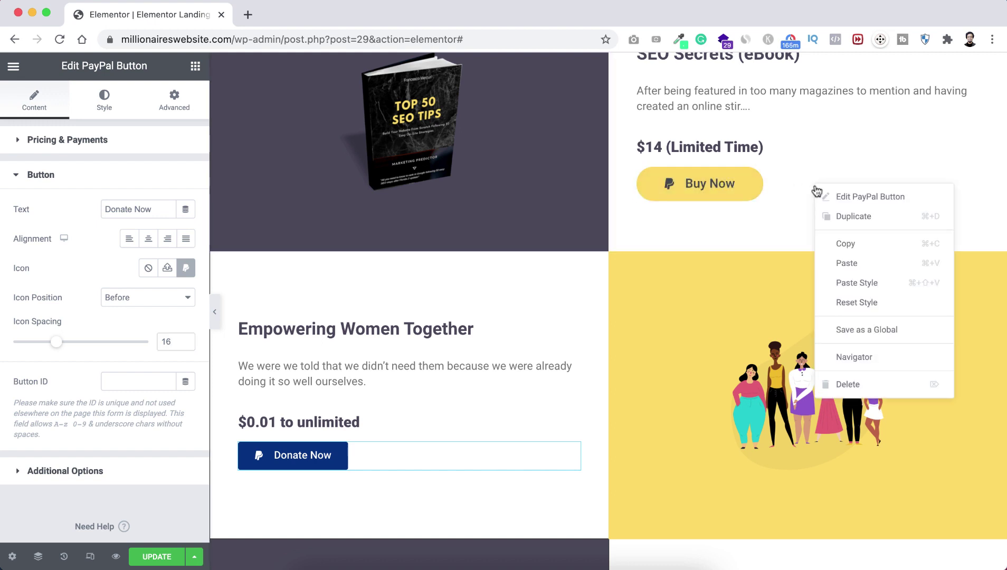
pyautogui.click(845, 242)
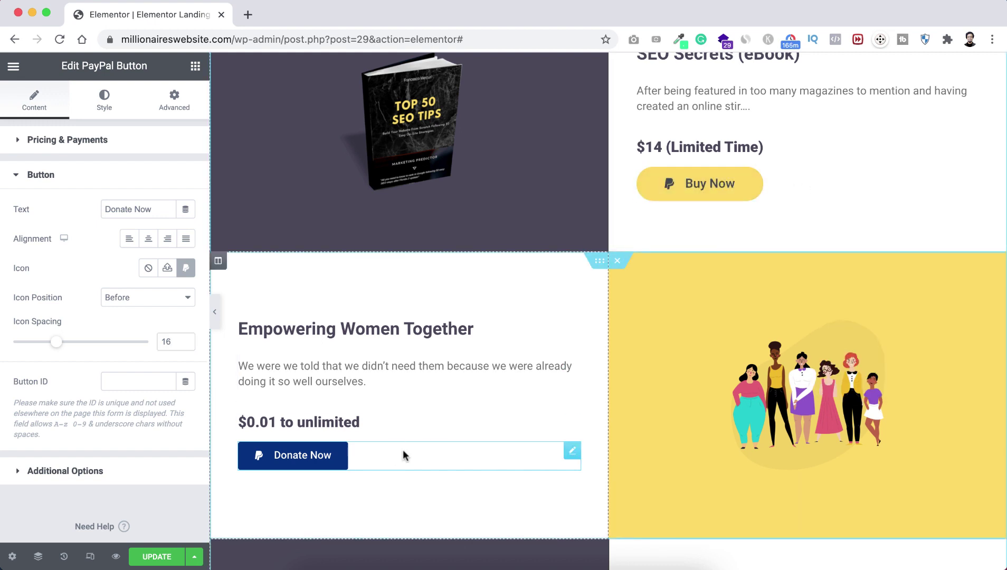
pyautogui.rightClick(389, 460)
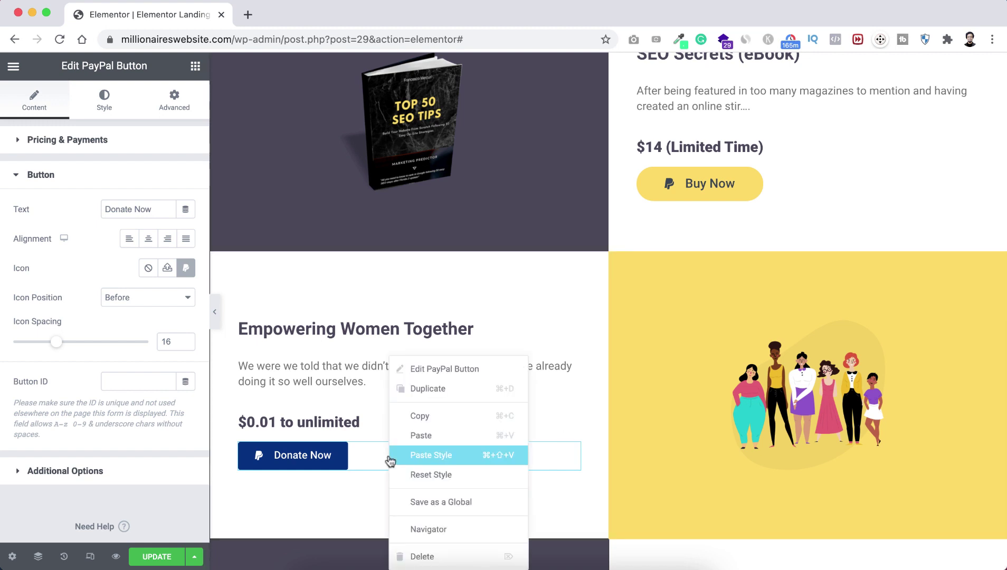
pyautogui.click(423, 455)
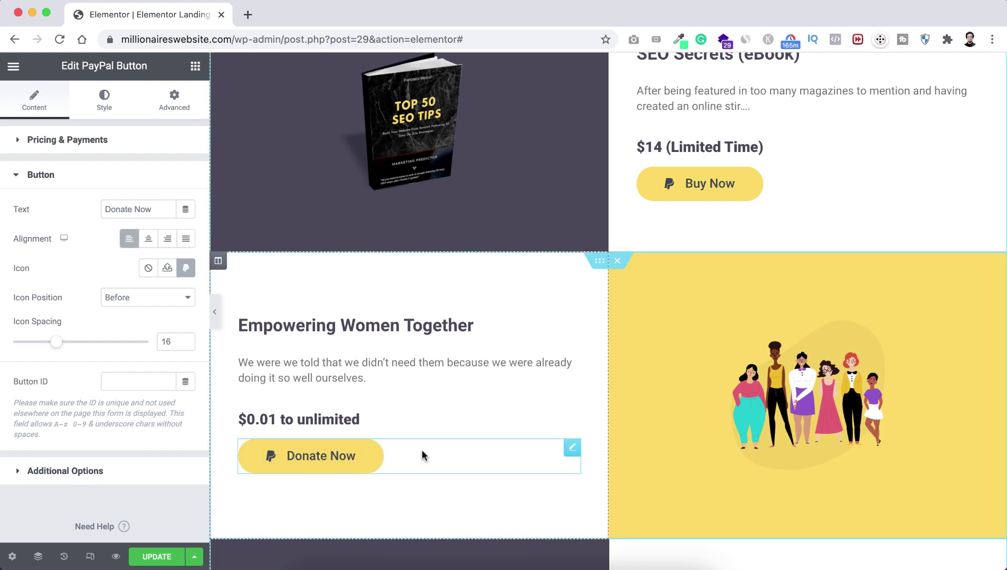
pyautogui.click(157, 556)
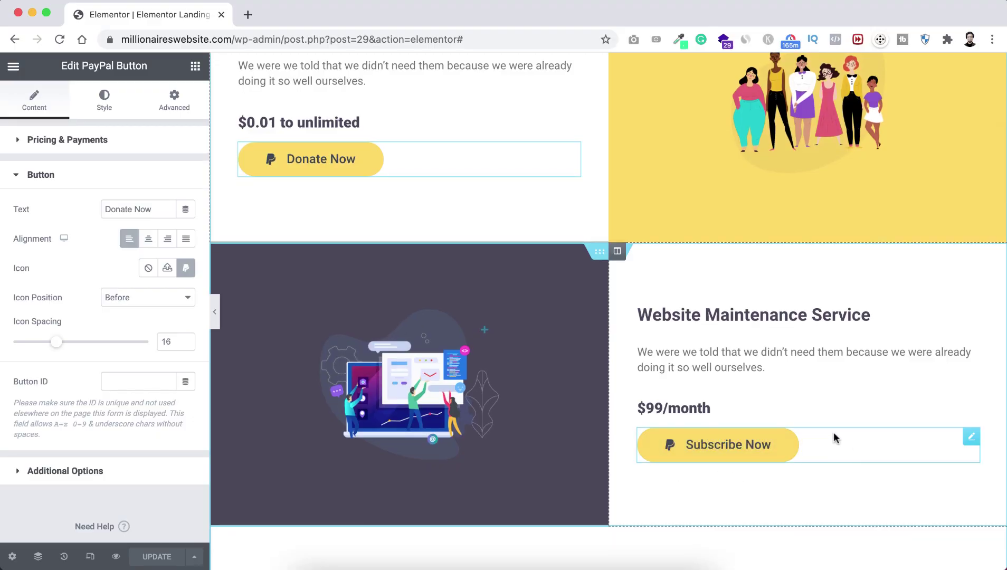
# - Replace the Subscribe Now button below the "$99/month" heading with a new PayPal Button, searching the widgets for "paypal"
pyautogui.rightClick(845, 444)
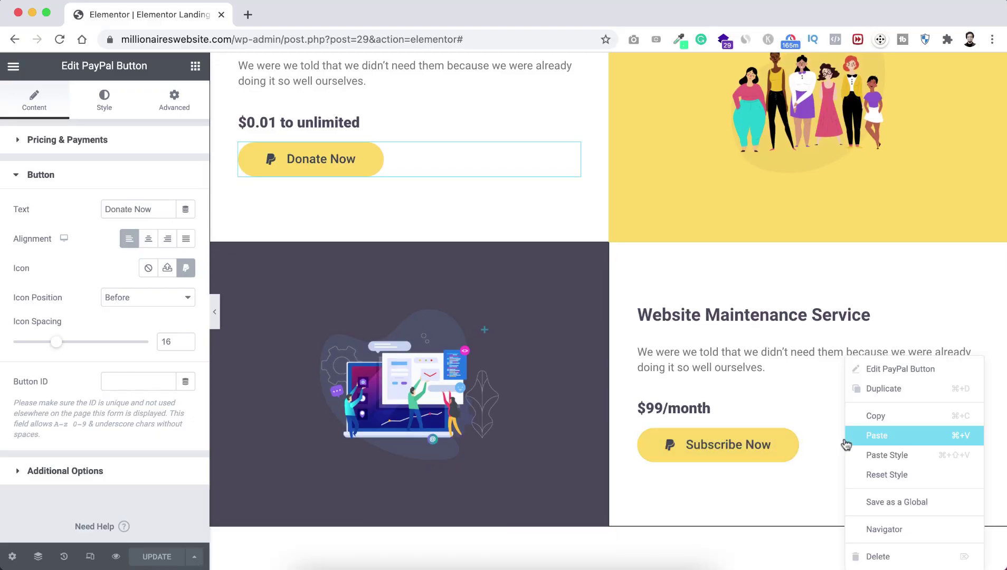
pyautogui.click(862, 556)
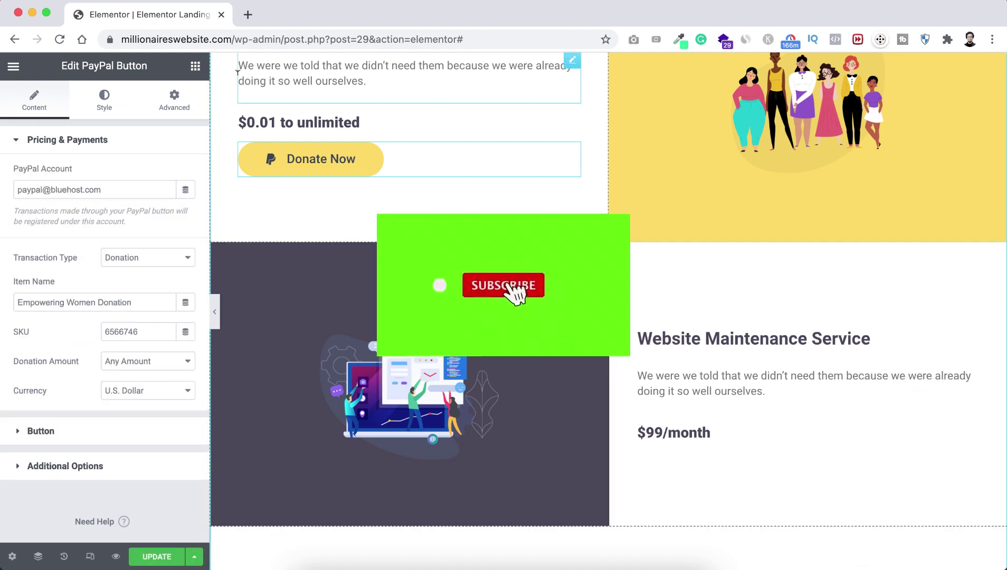
pyautogui.click(195, 66)
pyautogui.click(135, 117)
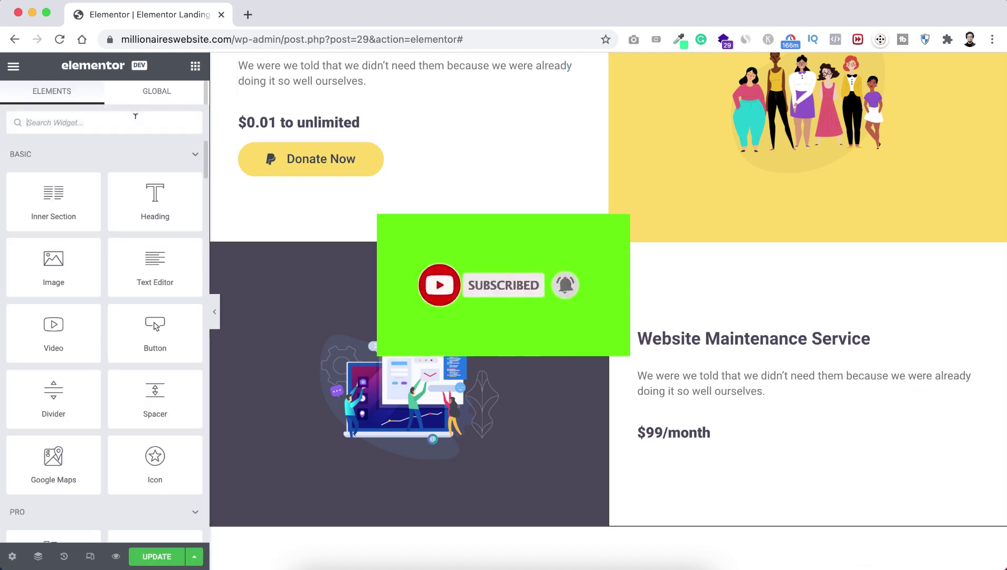
pyautogui.write('paypal')
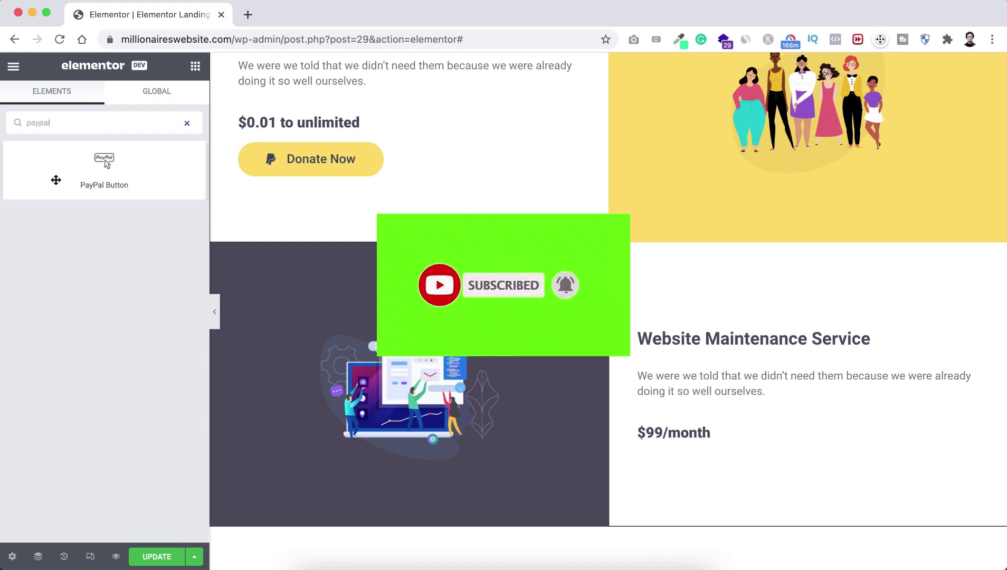
pyautogui.moveTo(104, 164); pyautogui.dragTo(711, 440)
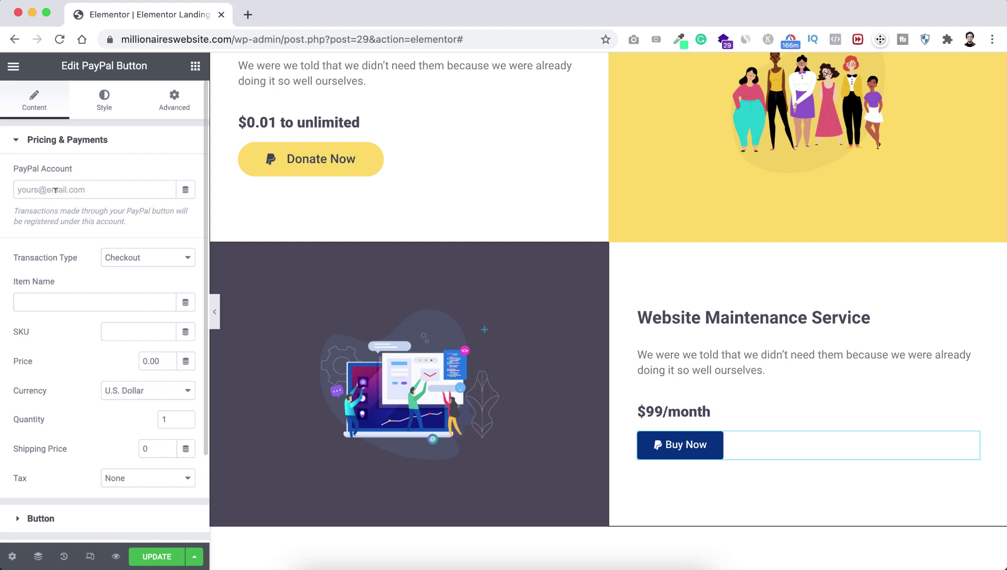
# - Paste the PayPal account e-mail into the Website Maintenance button's settings and set the transaction type to Subscription
pyautogui.click(67, 190)
pyautogui.press('cmd+v')
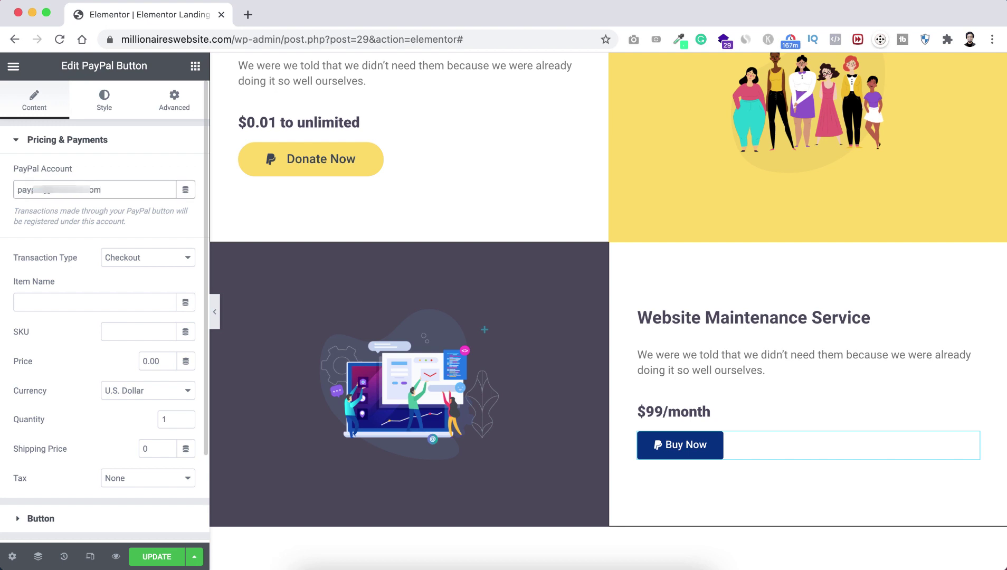
pyautogui.click(146, 259)
pyautogui.click(150, 287)
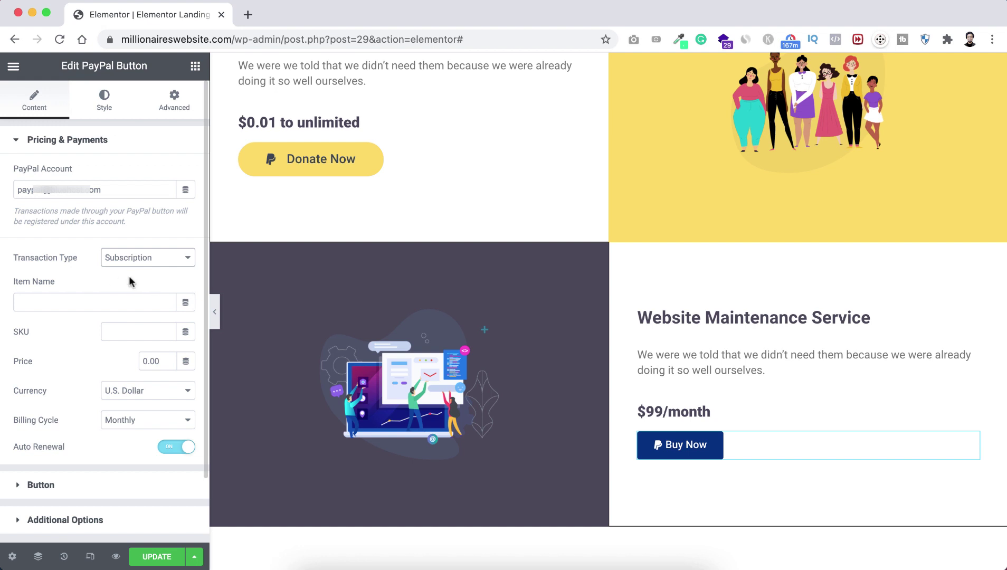
# - Enter "Web Service" as the subscription's item name and 78782242 as its SKU
pyautogui.click(50, 299)
pyautogui.write('Web')
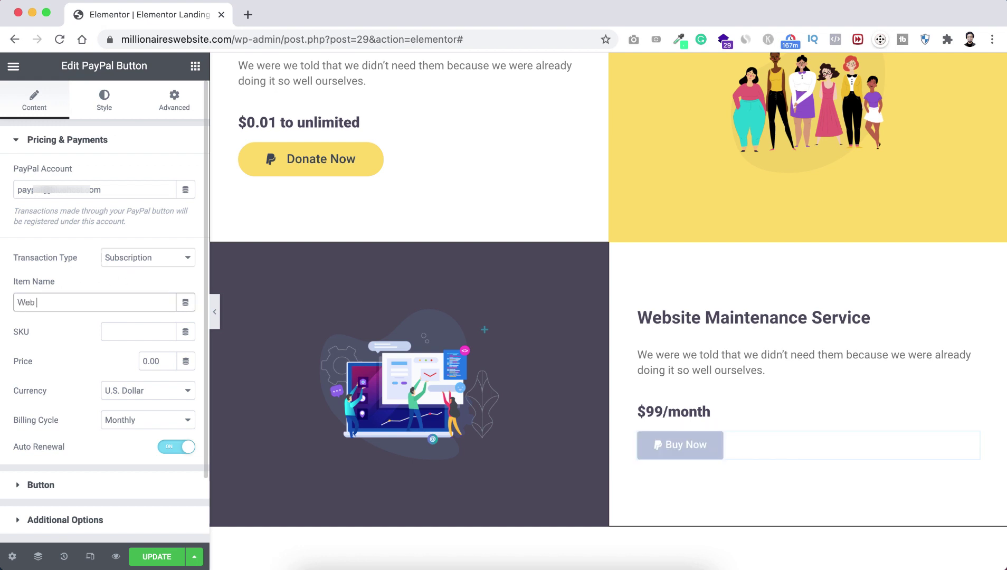
pyautogui.write(' Service')
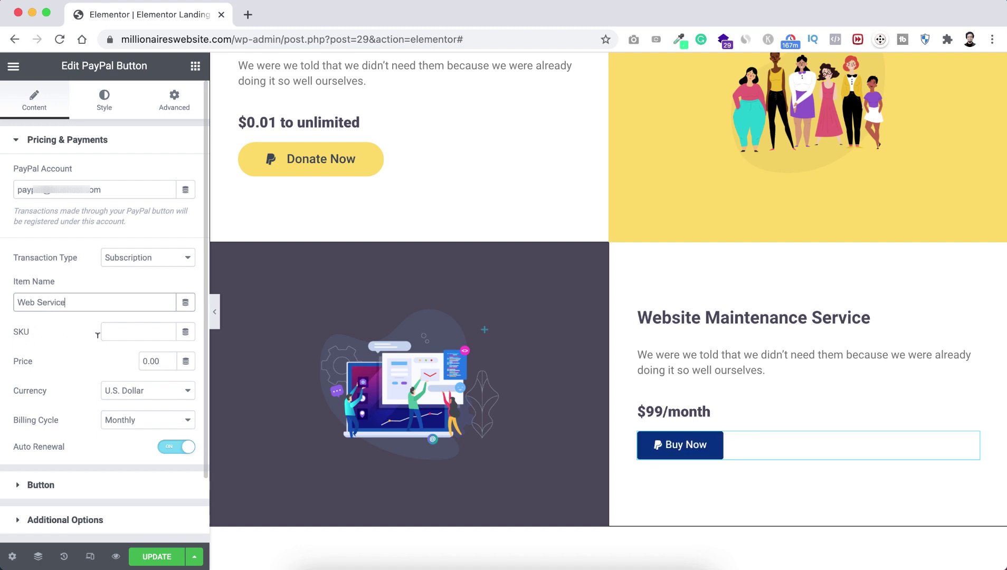
pyautogui.click(140, 332)
pyautogui.write('78782243')
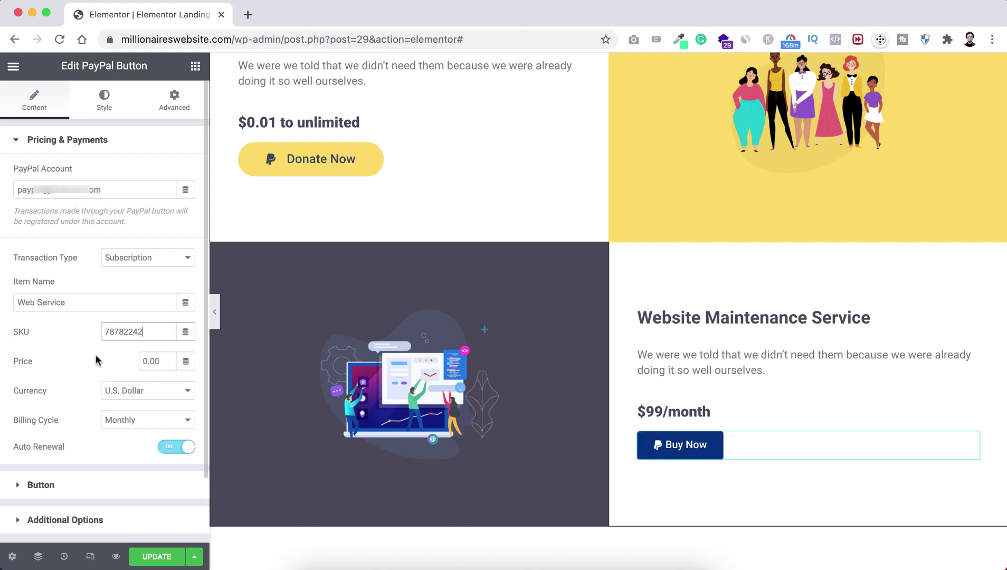
# - Set the subscription price to 99.00 with U.S. Dollar as the currency and a Monthly billing cycle
pyautogui.click(152, 358)
pyautogui.moveTo(147, 361); pyautogui.dragTo(142, 361)
pyautogui.write('99')
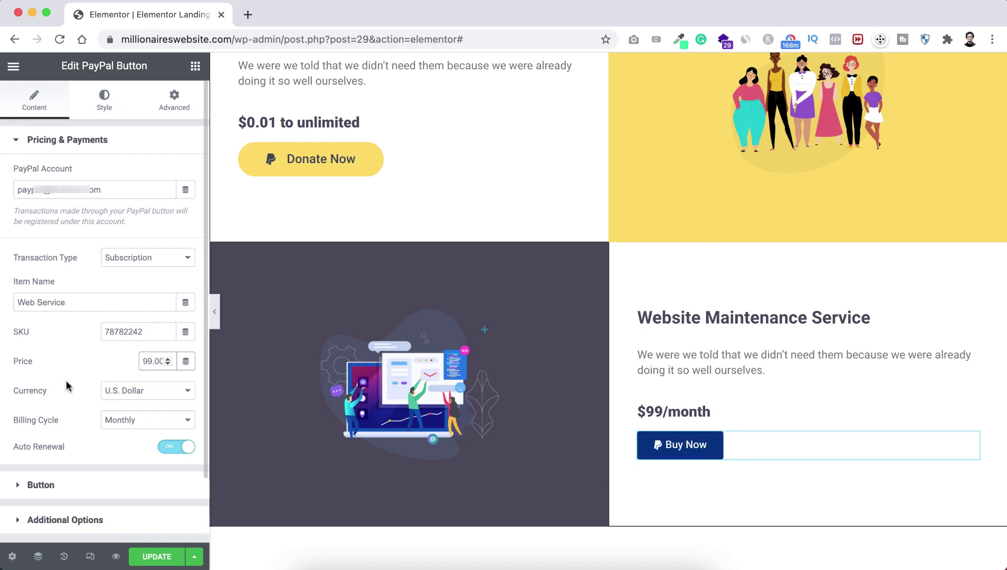
pyautogui.click(117, 390)
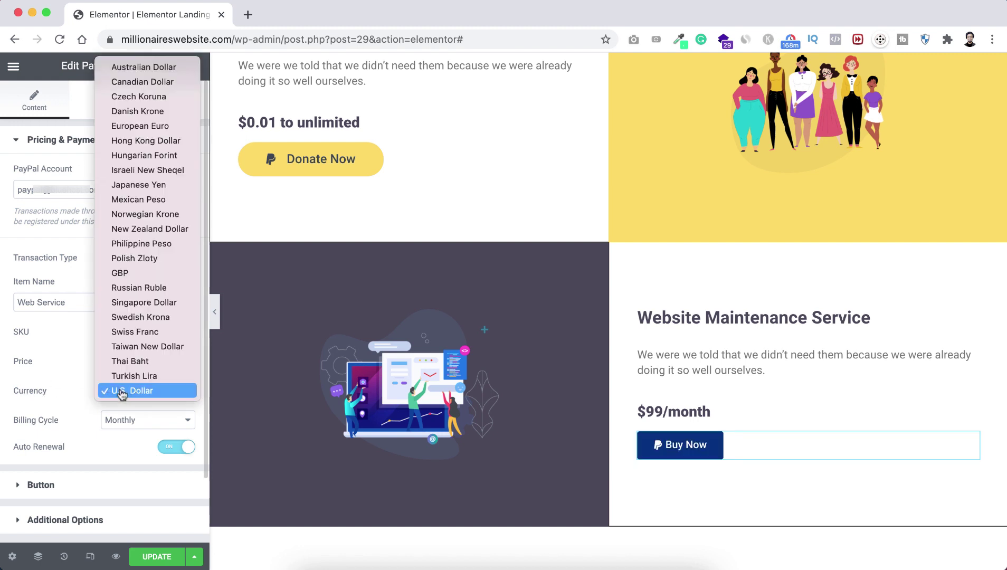
pyautogui.click(125, 393)
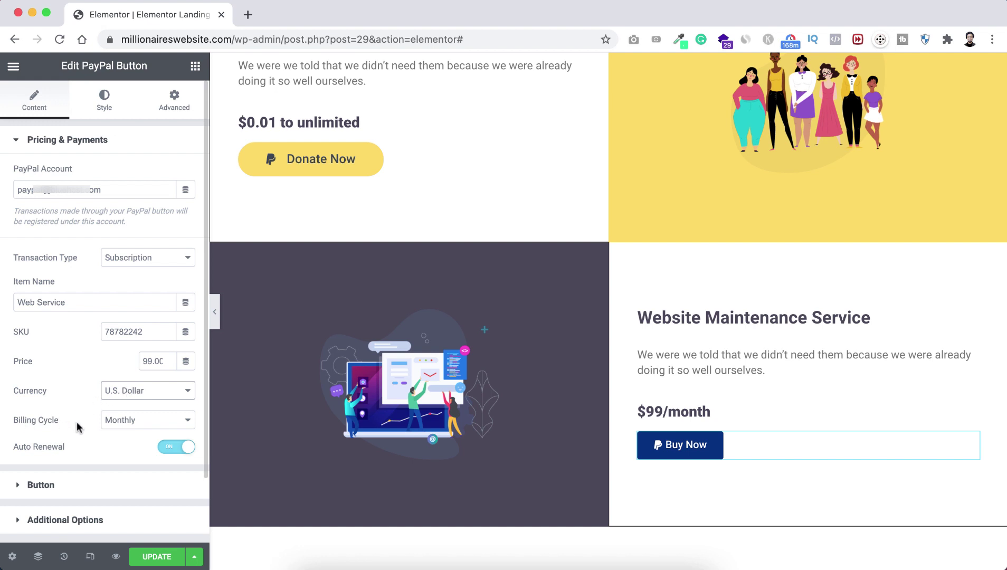
pyautogui.click(130, 425)
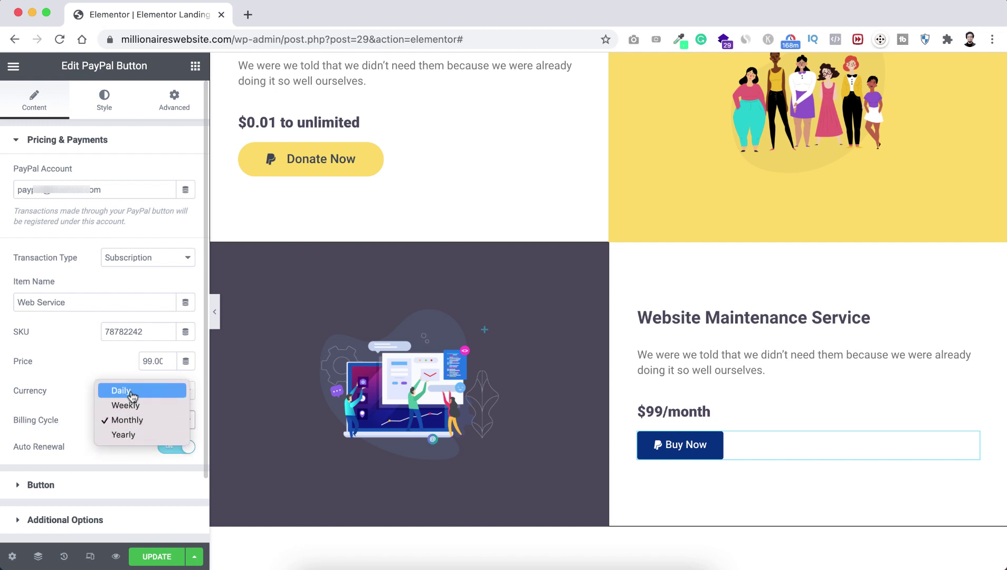
pyautogui.click(133, 420)
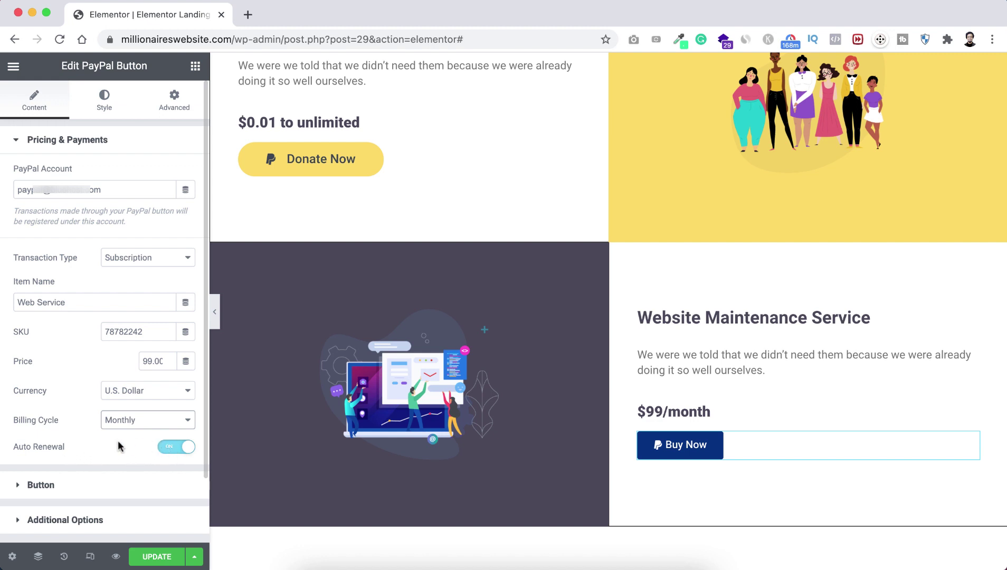
# - Change the subscription button's text to "Subscribe Now" and set its icon spacing to 16
pyautogui.click(84, 491)
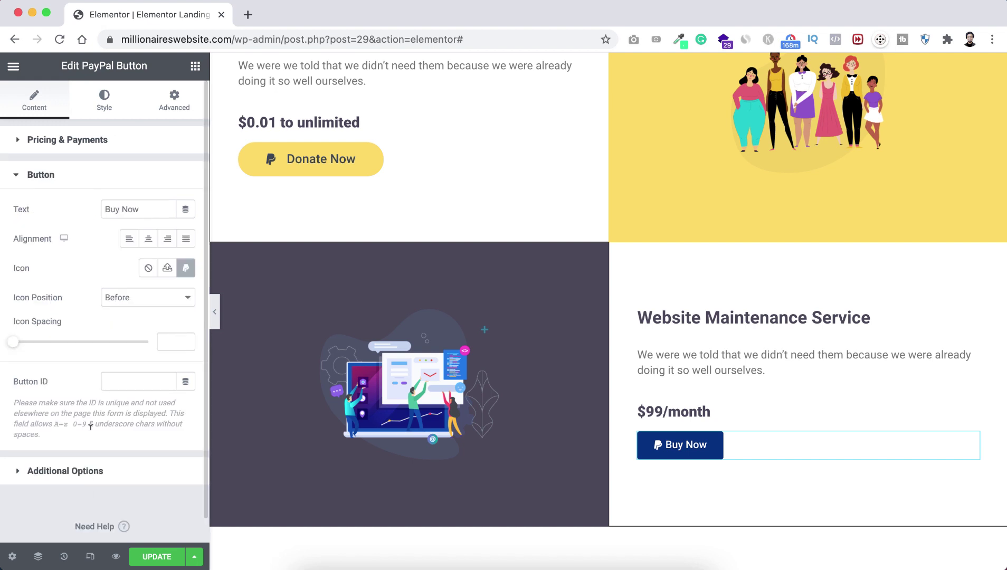
pyautogui.doubleClick(118, 209)
pyautogui.write('Subscr')
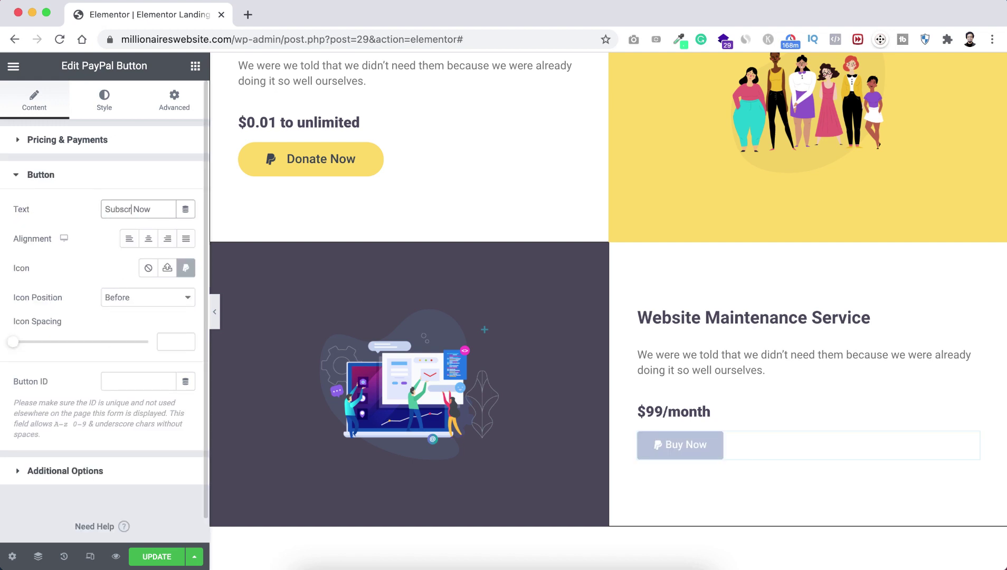
pyautogui.write('ibe')
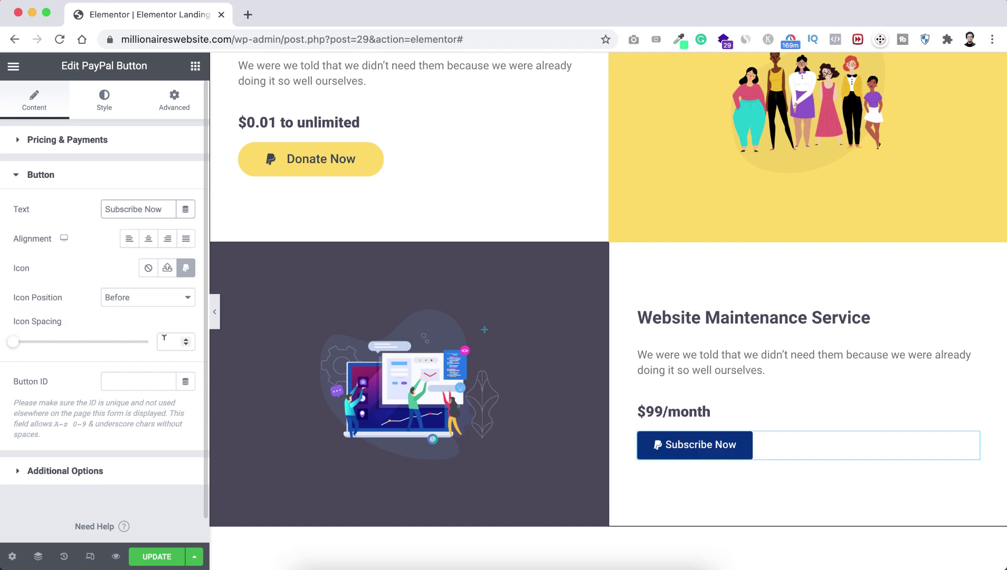
pyautogui.click(165, 339)
pyautogui.write('16')
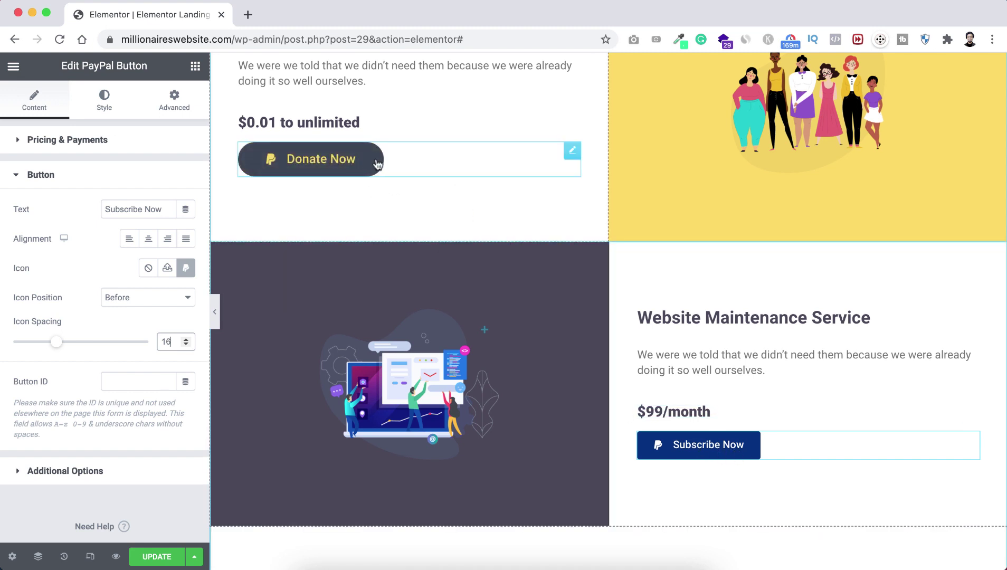
# - Copy the Donate Now button's style onto the Subscribe Now button and update the landing page
pyautogui.rightClick(423, 158)
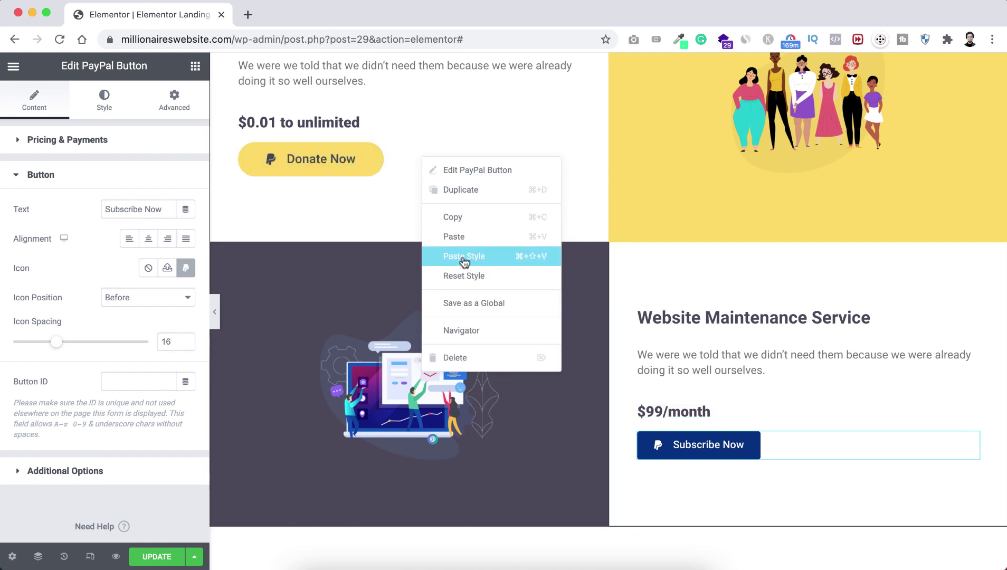
pyautogui.click(459, 219)
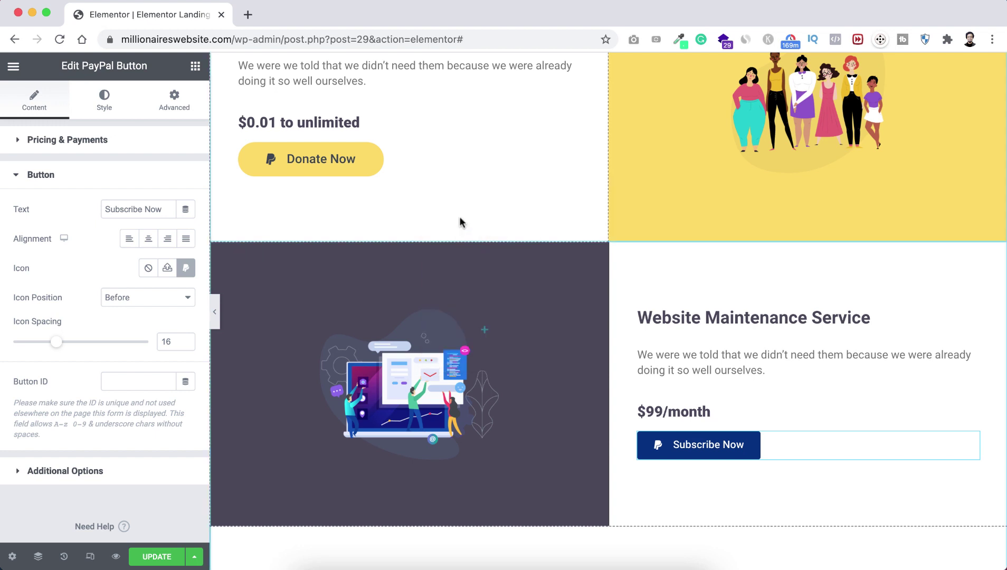
pyautogui.rightClick(786, 452)
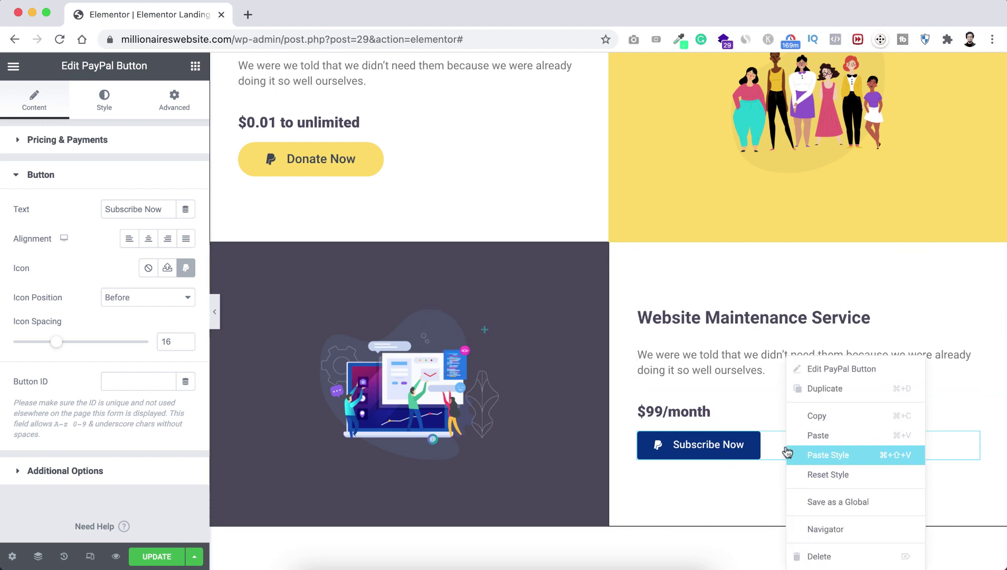
pyautogui.click(817, 456)
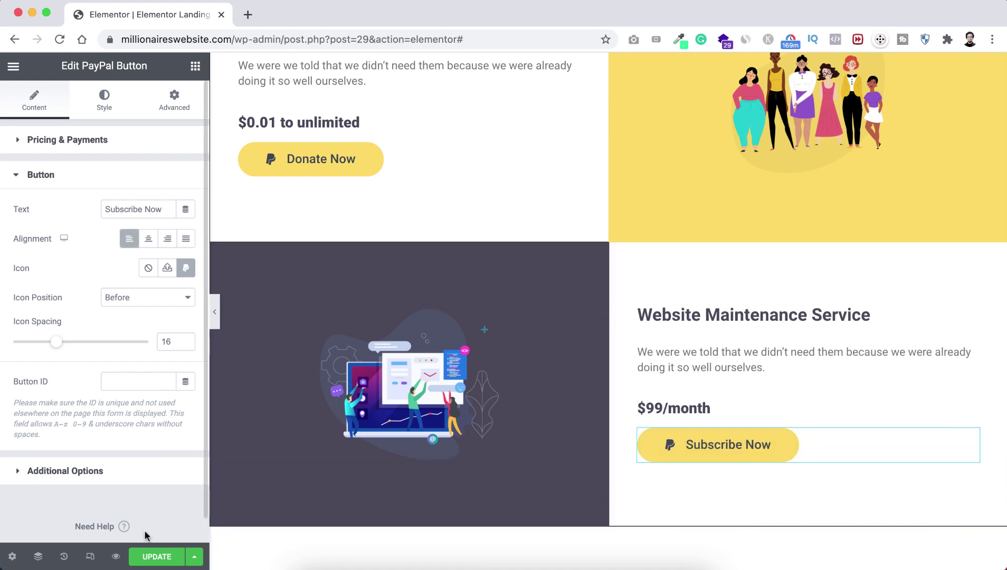
pyautogui.click(155, 556)
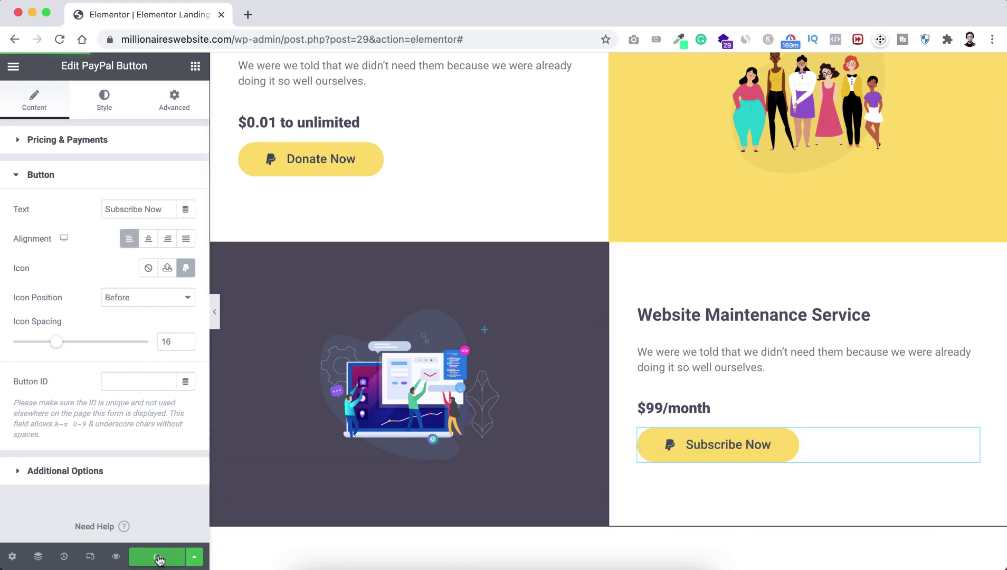
# - Preview the landing page and test the Buy Now button of the SEO Secrets eBook
pyautogui.click(116, 557)
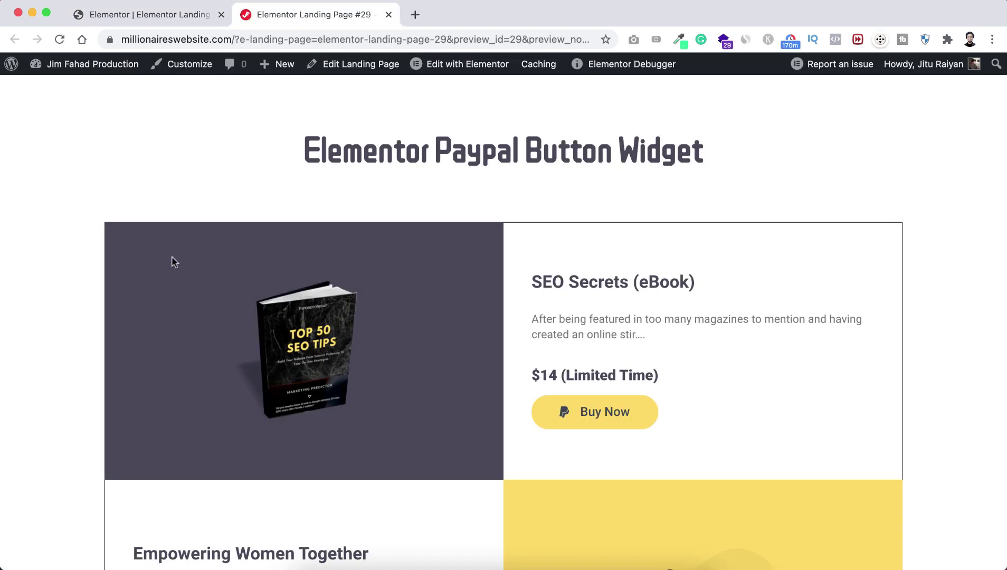
pyautogui.scroll(-2, 713, 413)
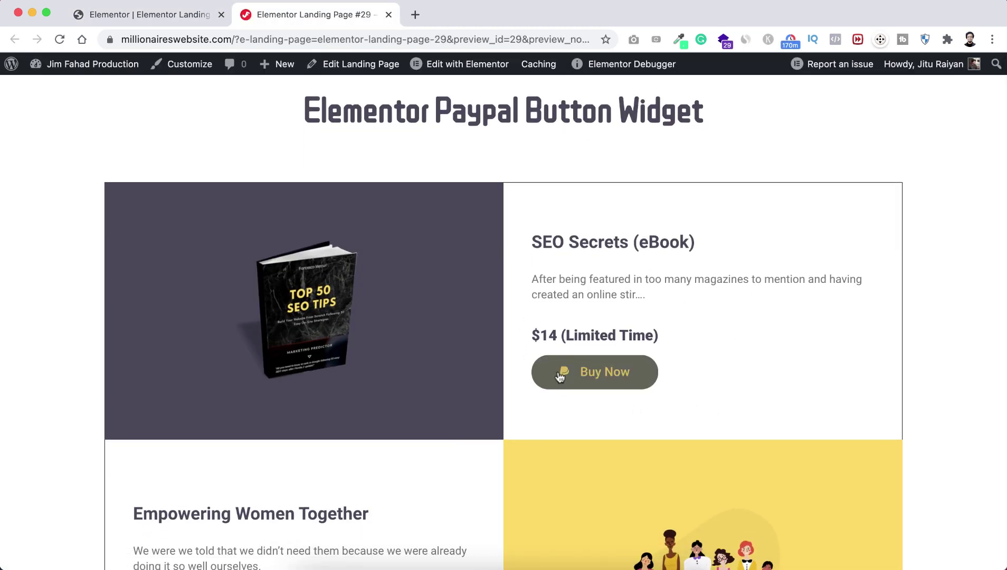
pyautogui.click(605, 375)
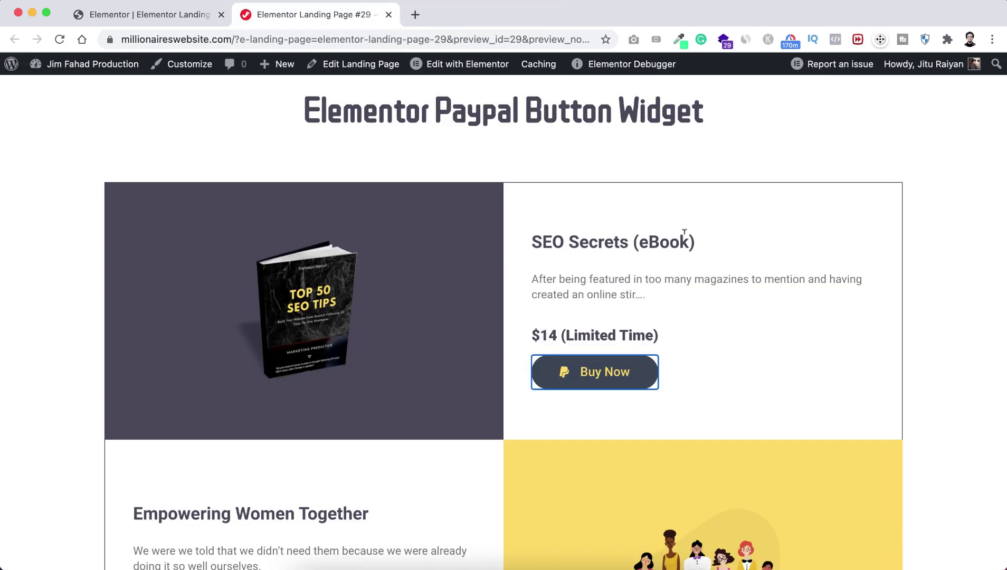
# - Test the Donate Now button by entering a 100.00 USD donation on PayPal, then close the donation page
pyautogui.scroll(-5, 627, 441)
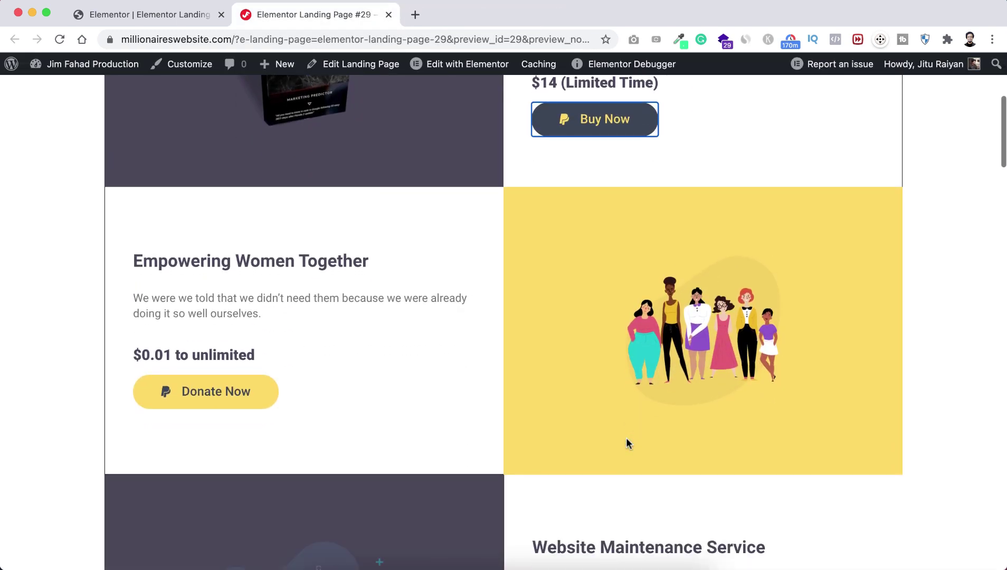
pyautogui.click(206, 406)
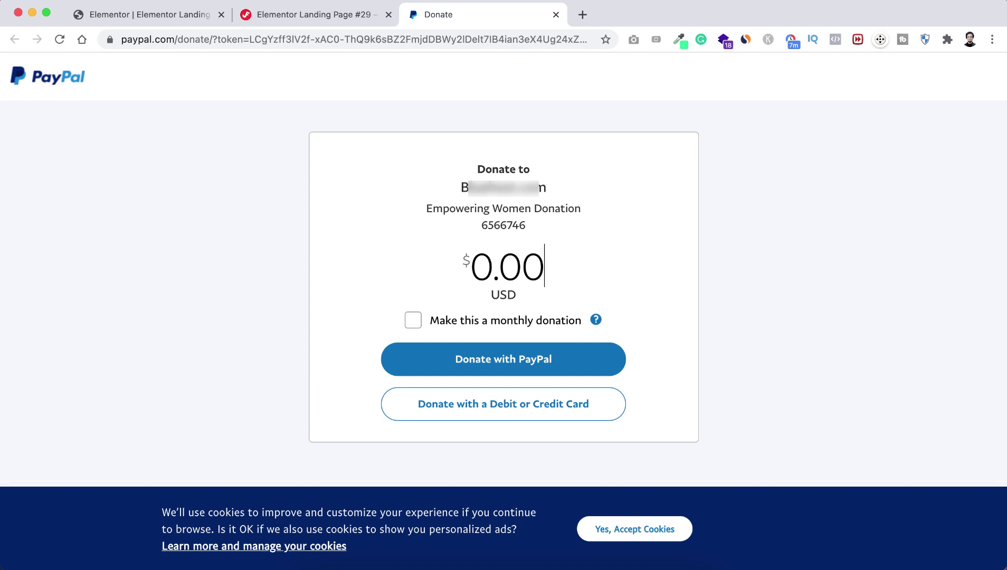
pyautogui.write('10000')
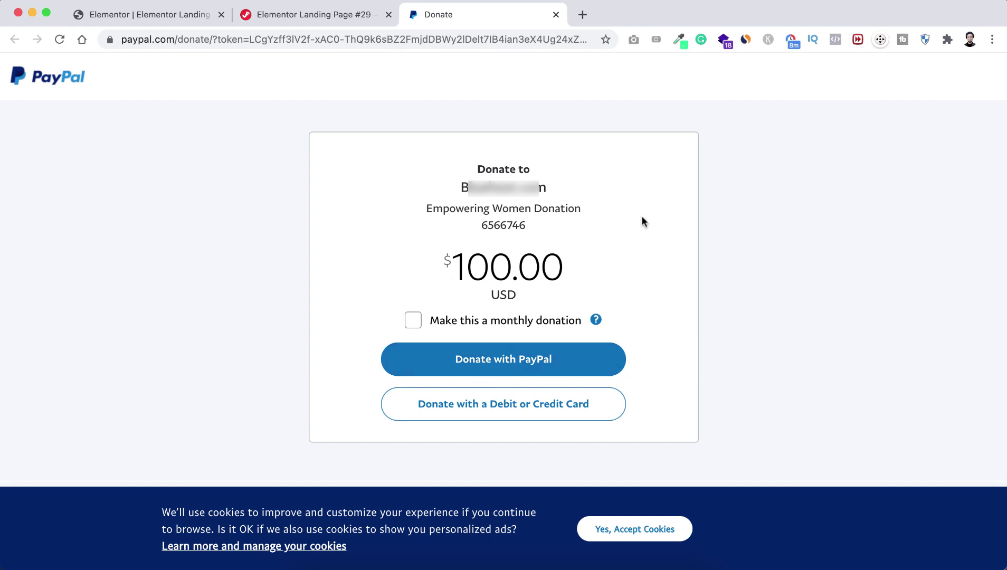
pyautogui.press('super+w')
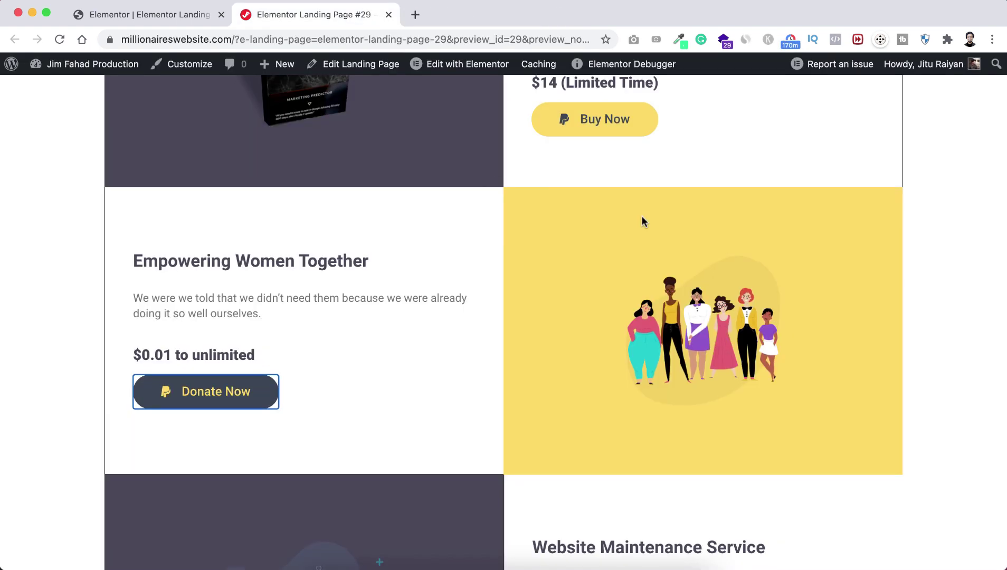
# - Test the Subscribe Now button of the Website Maintenance Service and close the PayPal page it opens
pyautogui.scroll(-5, 642, 221)
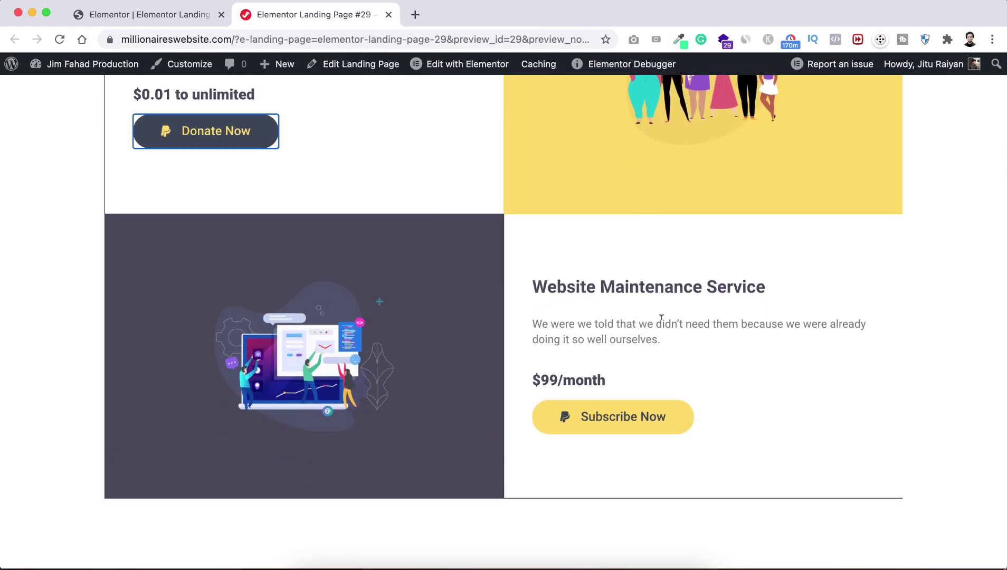
pyautogui.click(608, 428)
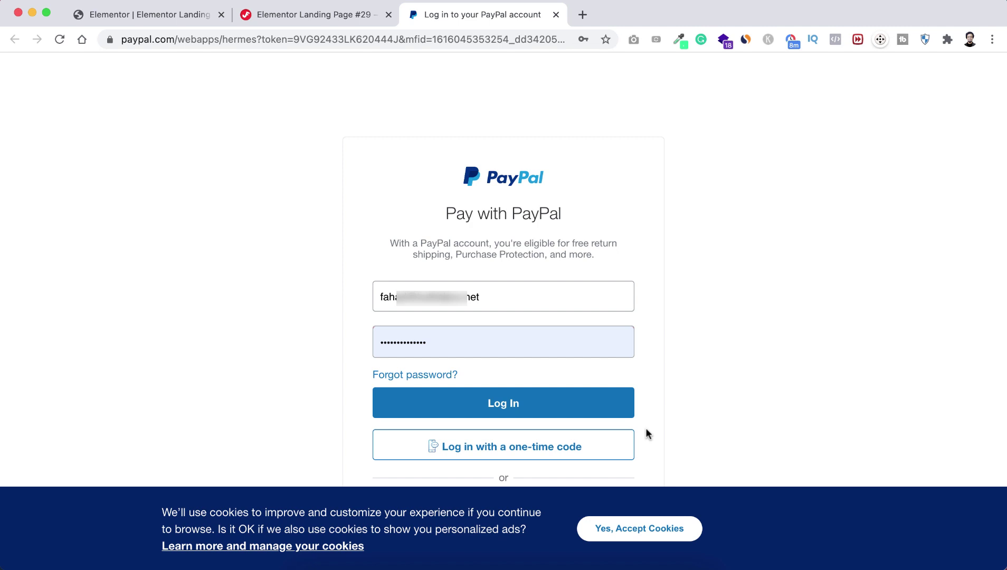
pyautogui.press('super+w')
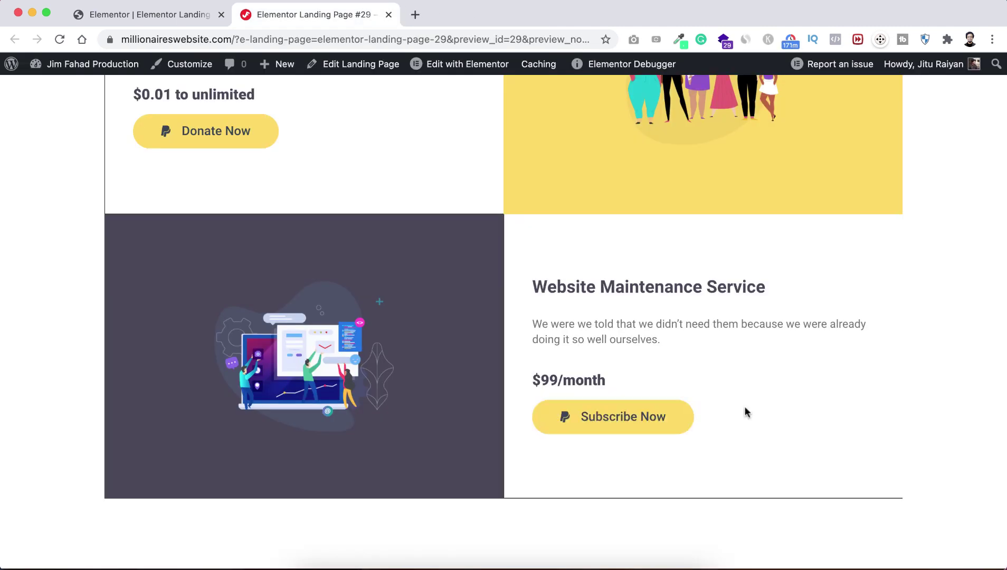
# - Review the previewed landing page from top to bottom, checking the eBook, donation and maintenance sections with their PayPal buttons
pyautogui.scroll(8, 745, 406)
pyautogui.scroll(3, 744, 412)
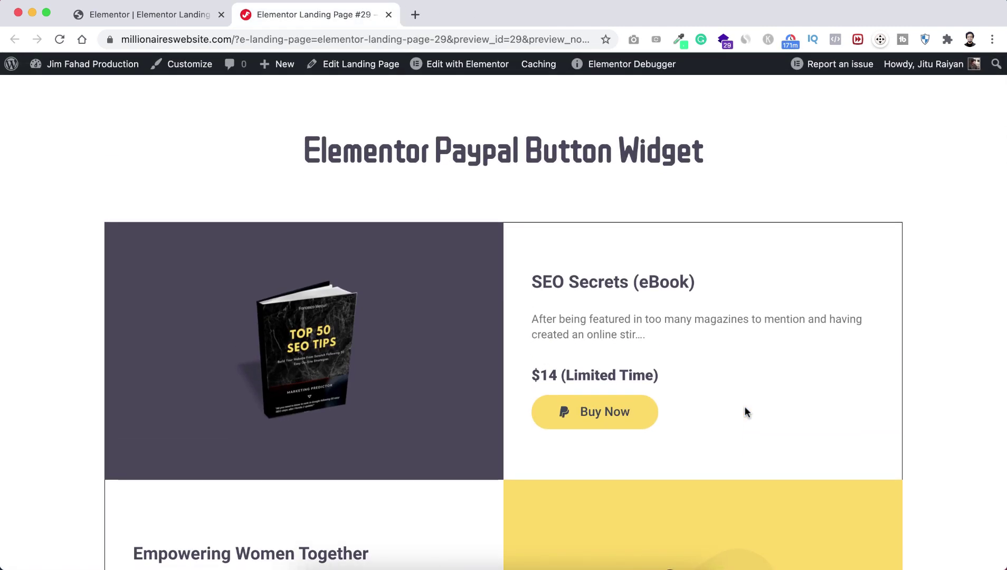
pyautogui.scroll(-3, 745, 409)
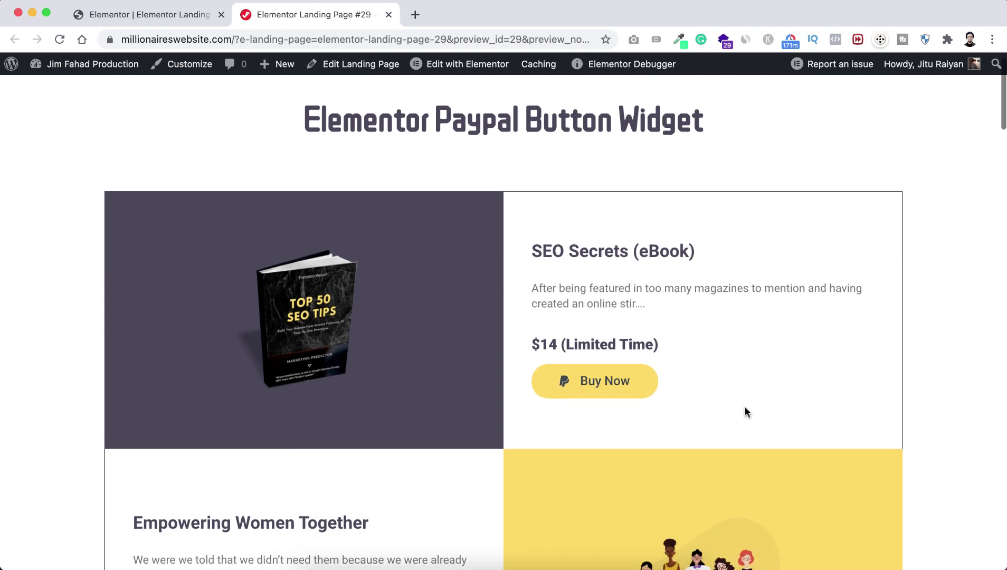
pyautogui.scroll(-2, 744, 412)
pyautogui.scroll(-5, 745, 411)
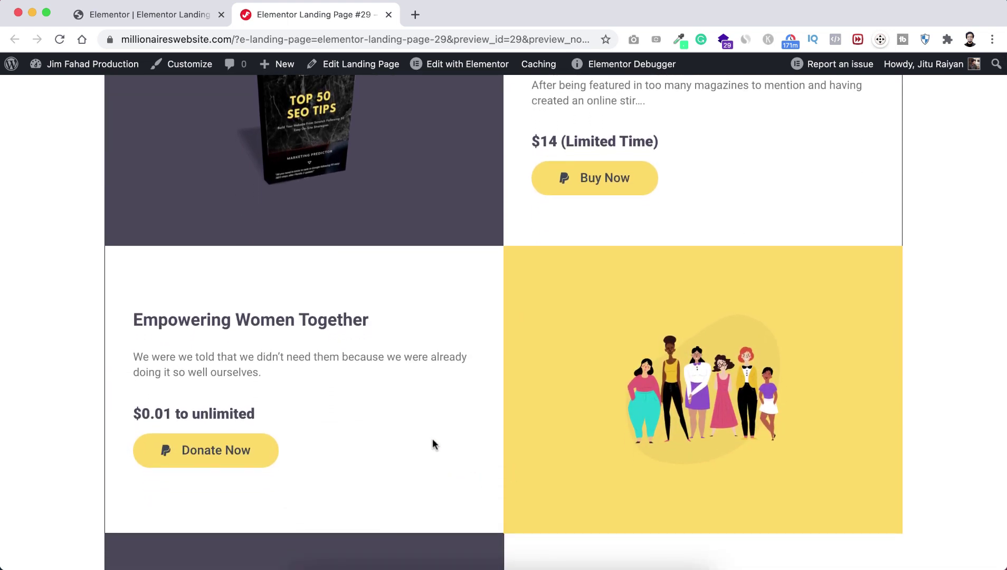
pyautogui.scroll(-1, 432, 440)
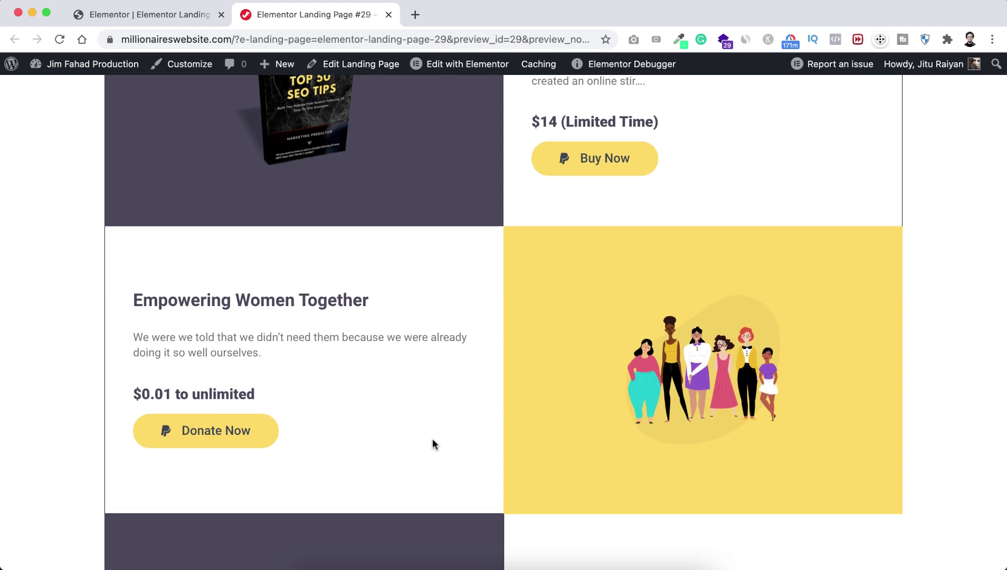
pyautogui.scroll(-8, 432, 440)
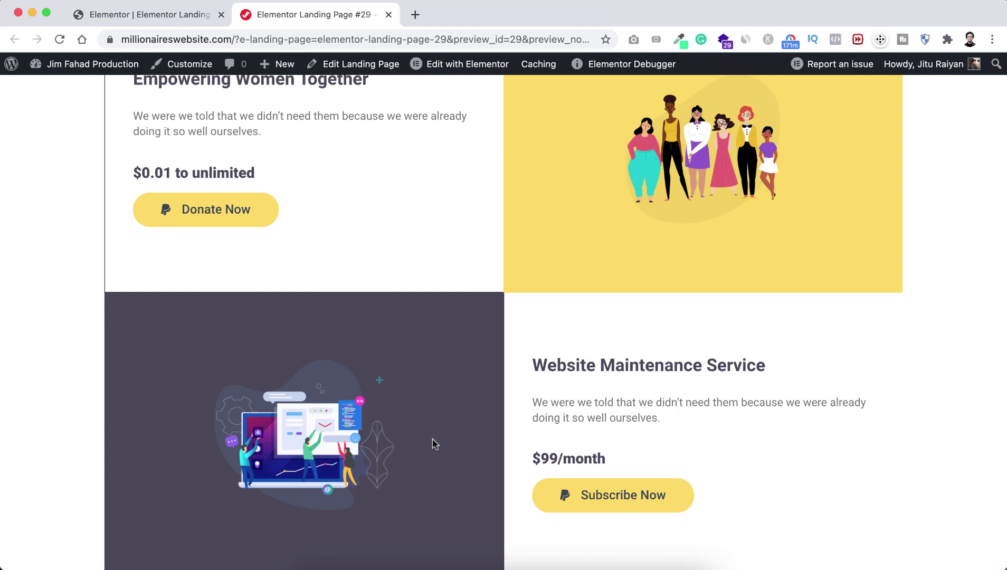
pyautogui.scroll(-1, 432, 443)
pyautogui.scroll(15, 432, 443)
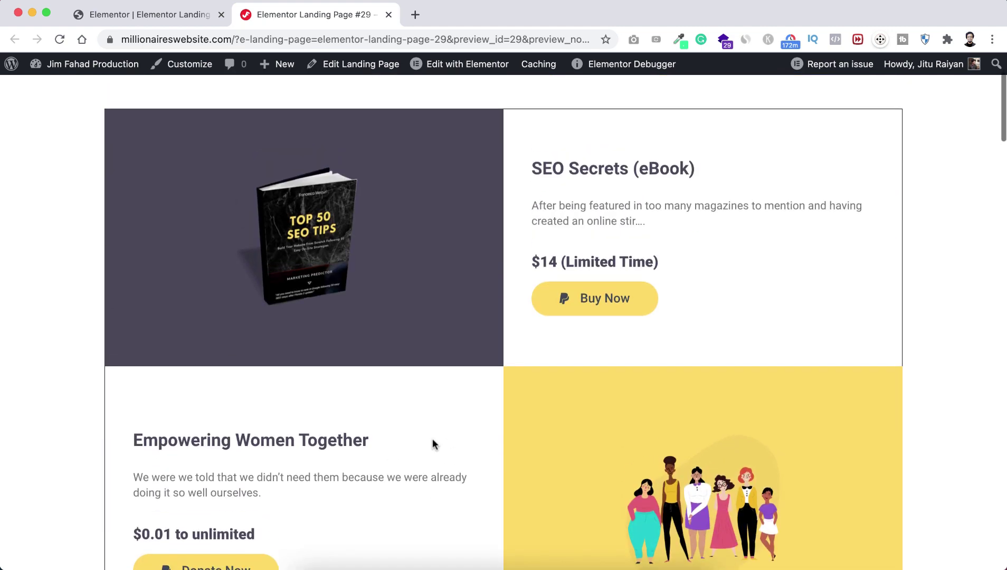
pyautogui.scroll(3, 432, 443)
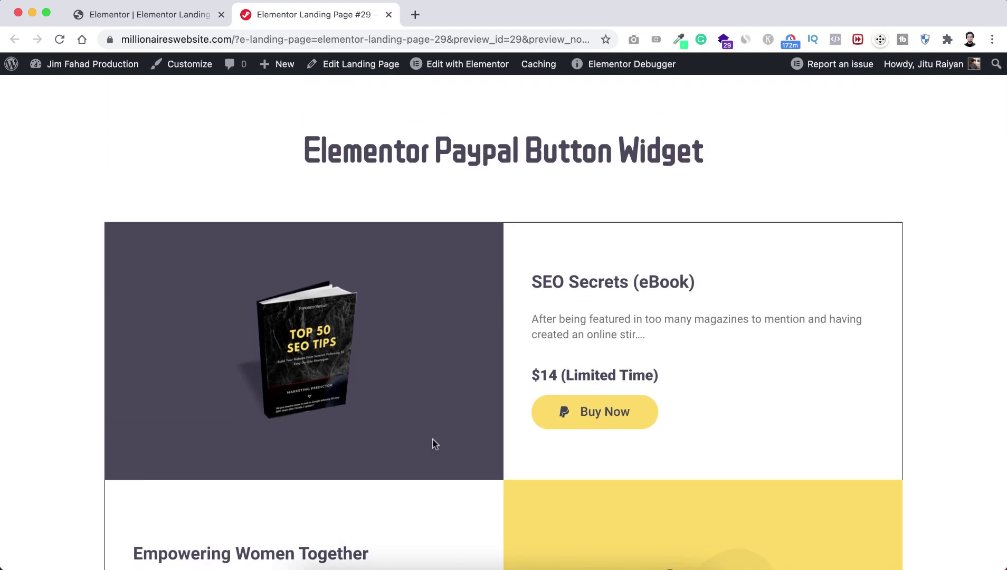